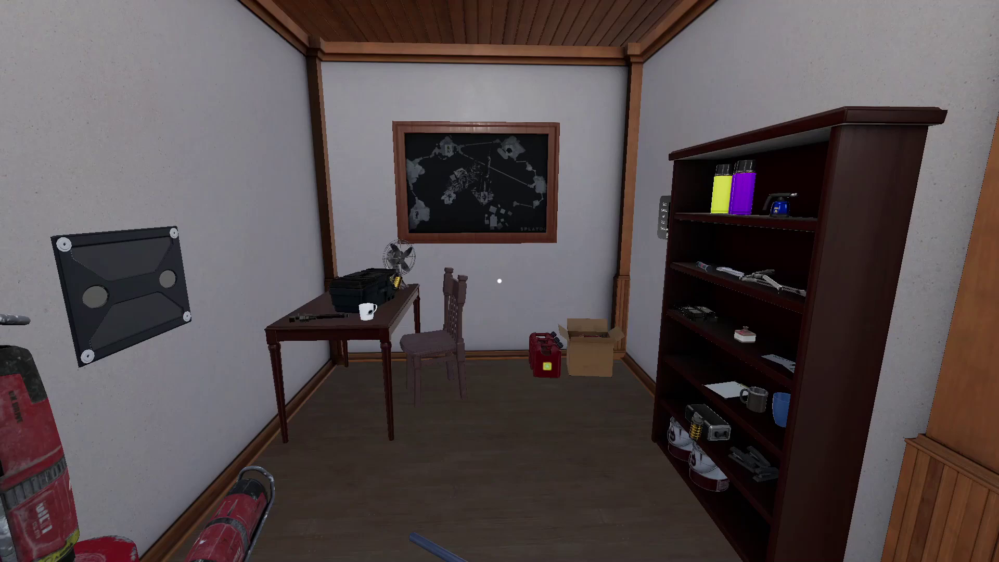
pyautogui.press('s')
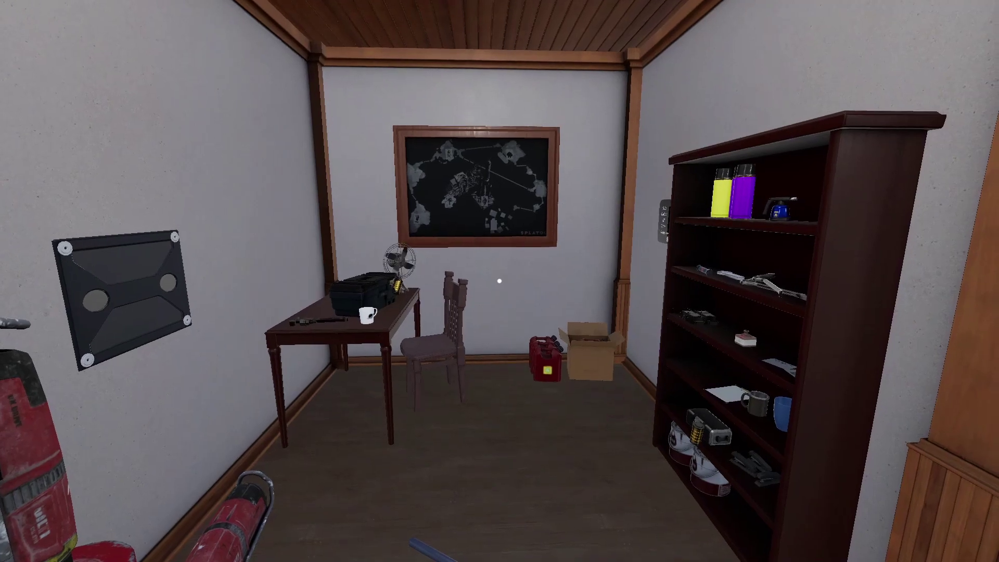
pyautogui.press('d')
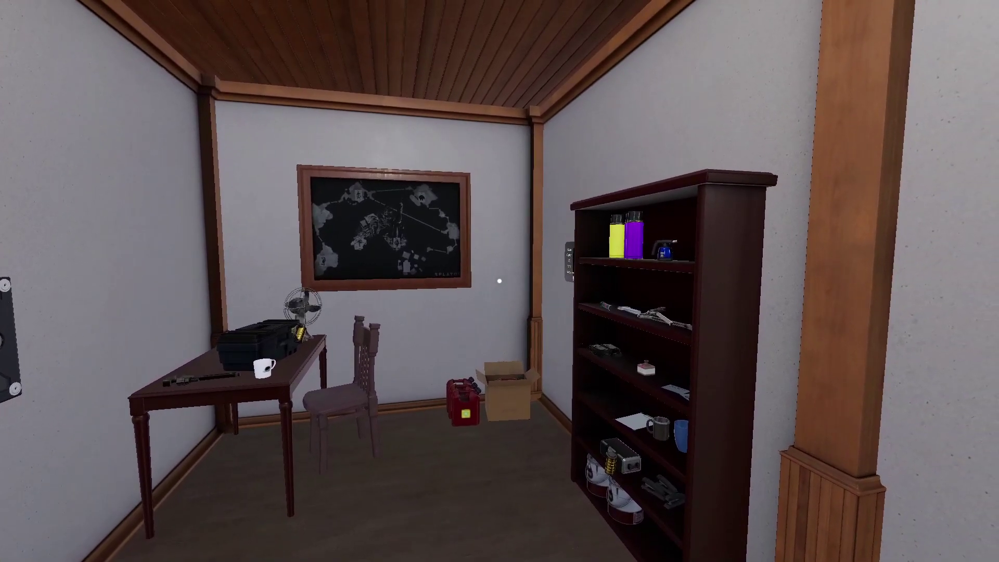
pyautogui.press('a')
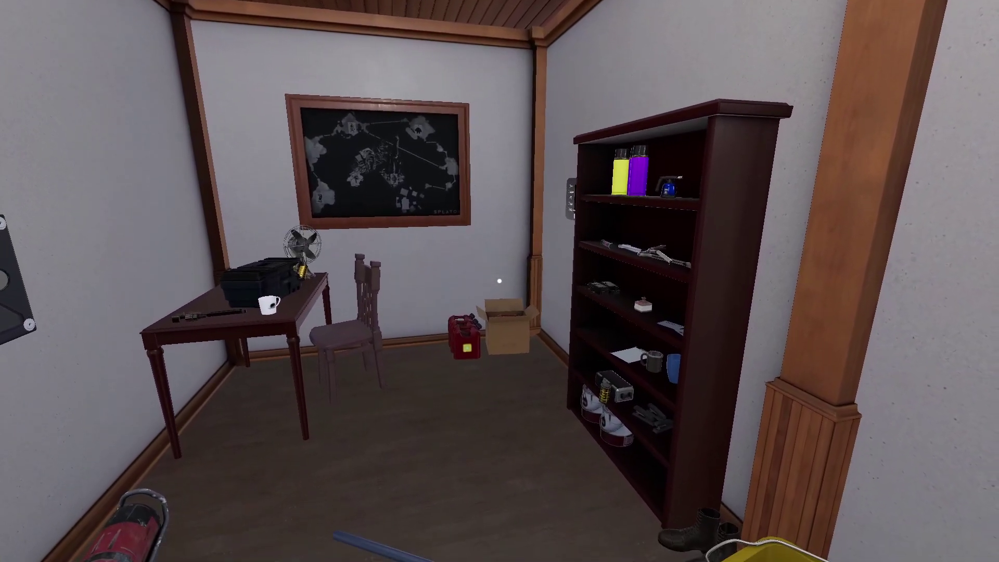
pyautogui.press('a')
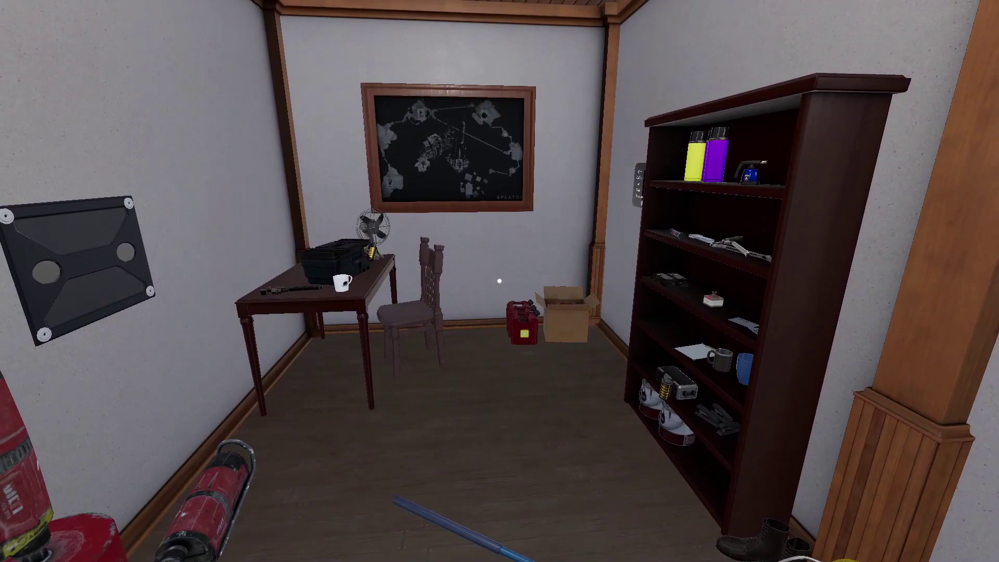
pyautogui.press('w')
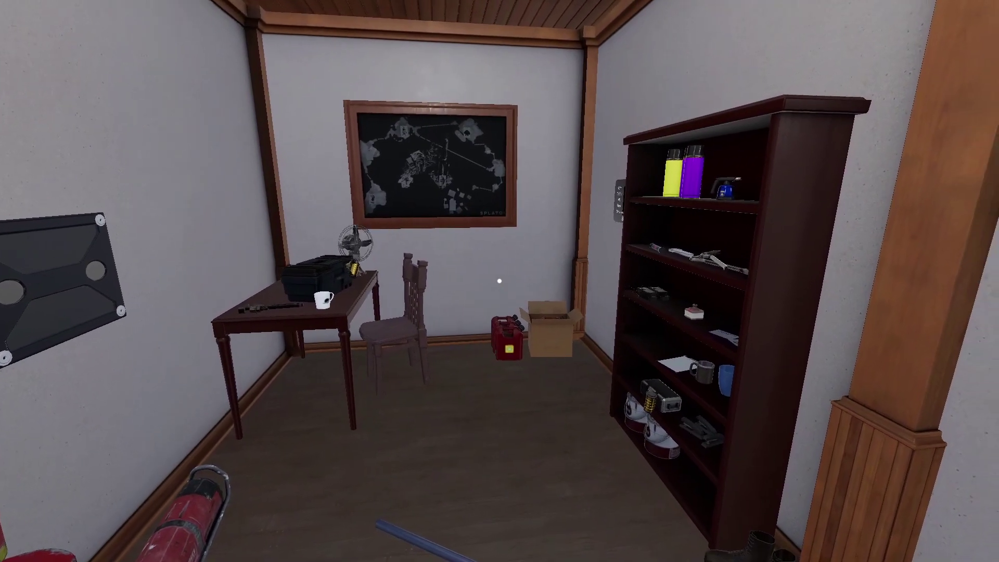
pyautogui.press('s')
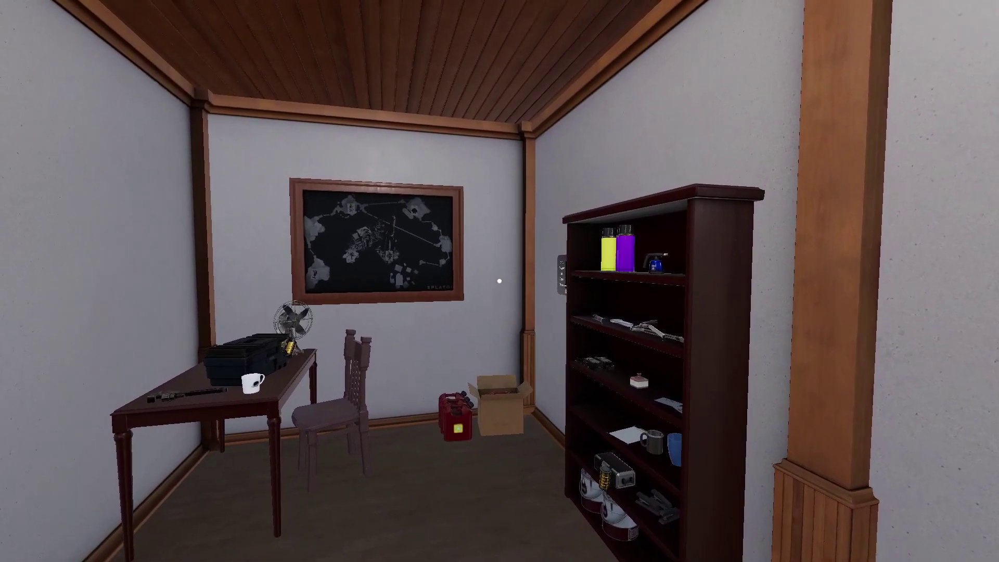
pyautogui.press('a')
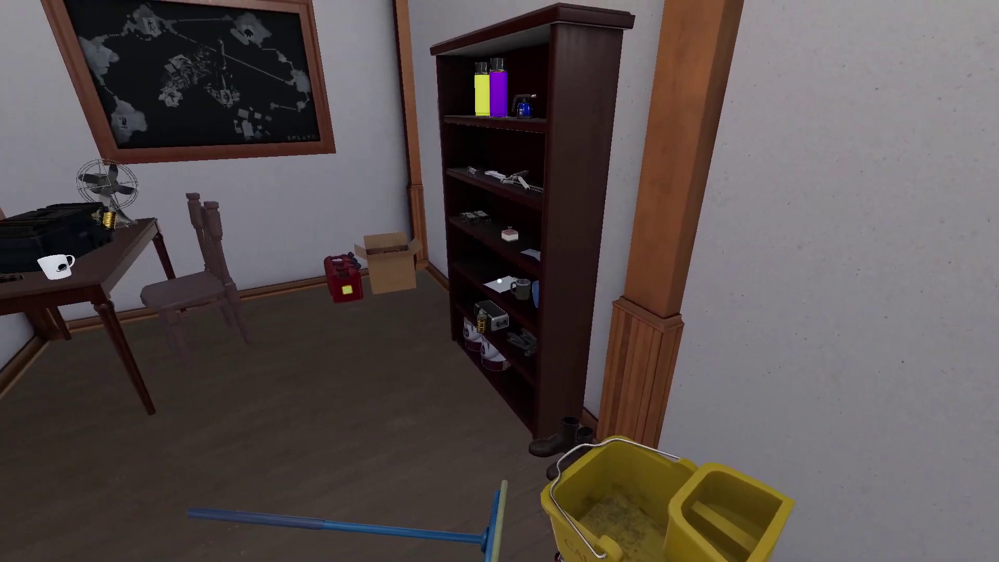
pyautogui.press('s')
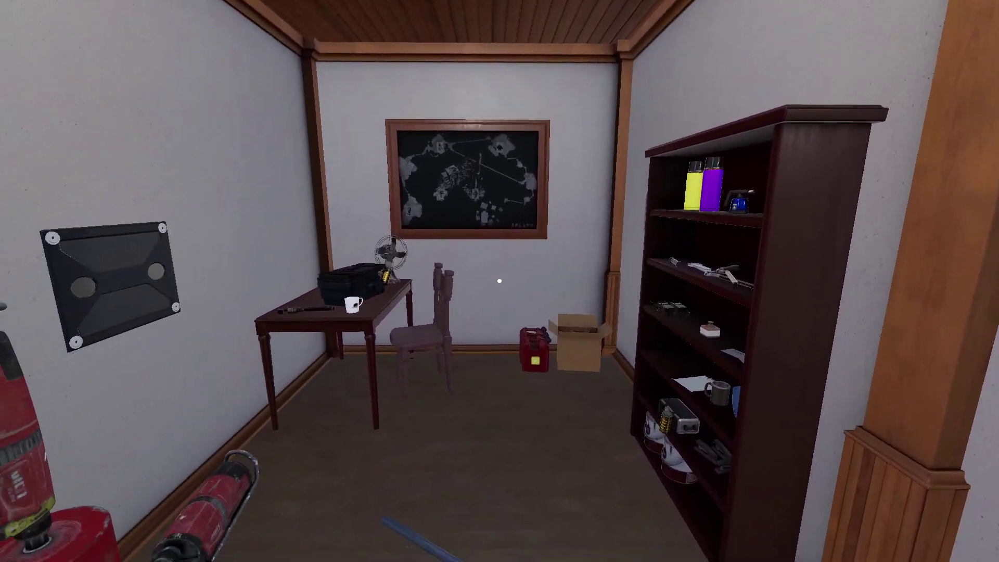
# Approach the wall lever panel and slide the lever labelled 8 up and down its slot to demonstrate its motion
pyautogui.press('w')
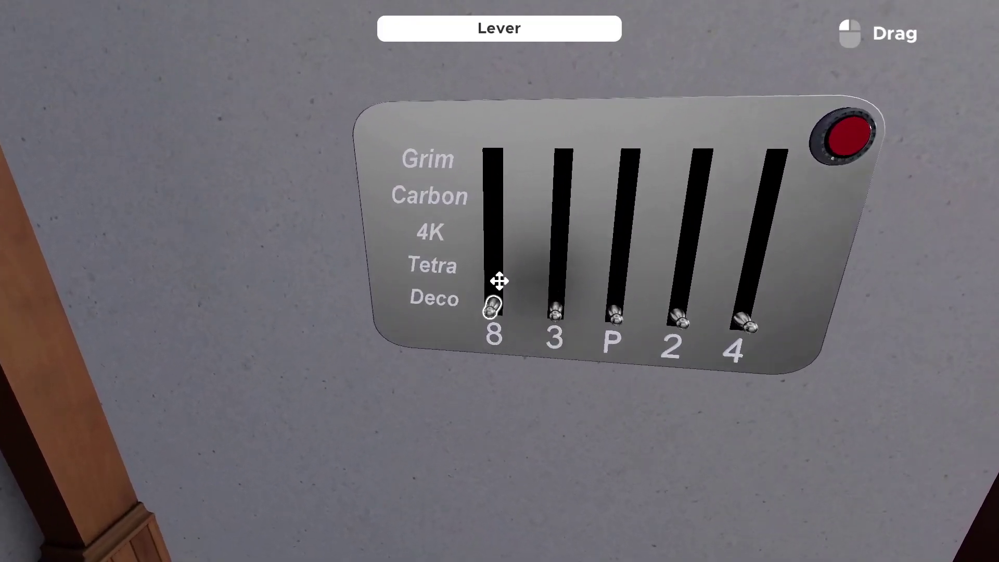
pyautogui.press('w')
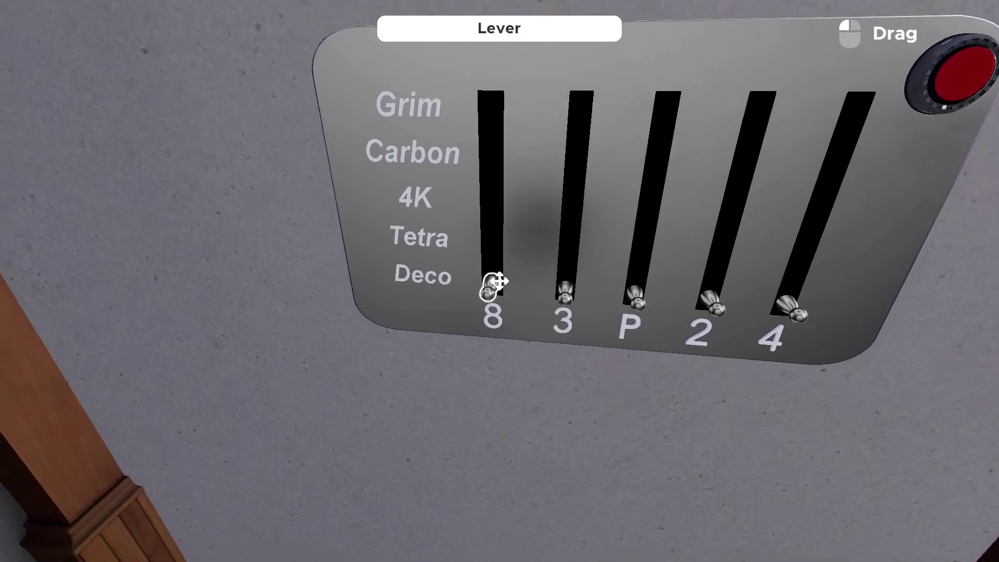
pyautogui.press('w')
pyautogui.press('s')
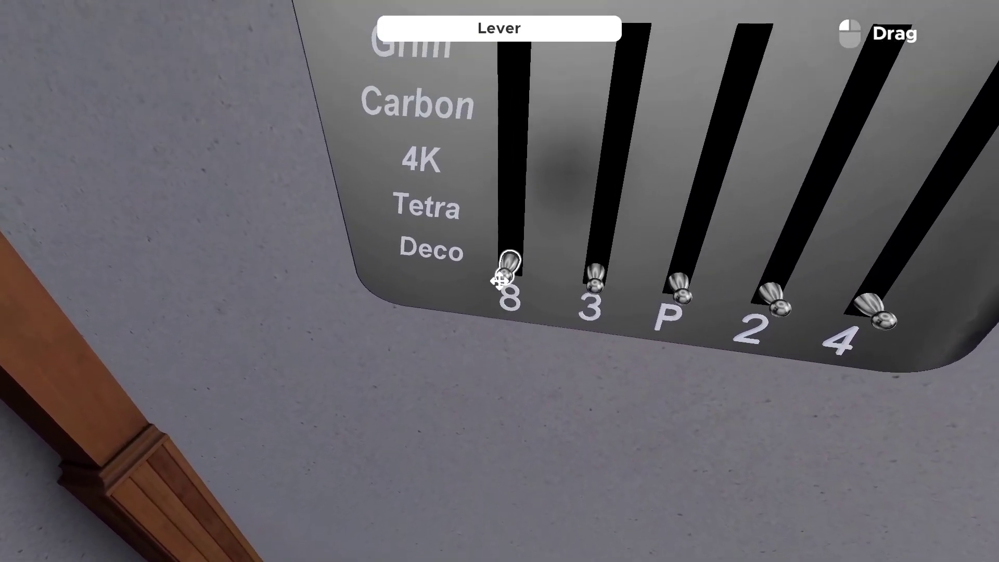
pyautogui.moveTo(499, 281); pyautogui.dragTo(503, 240)
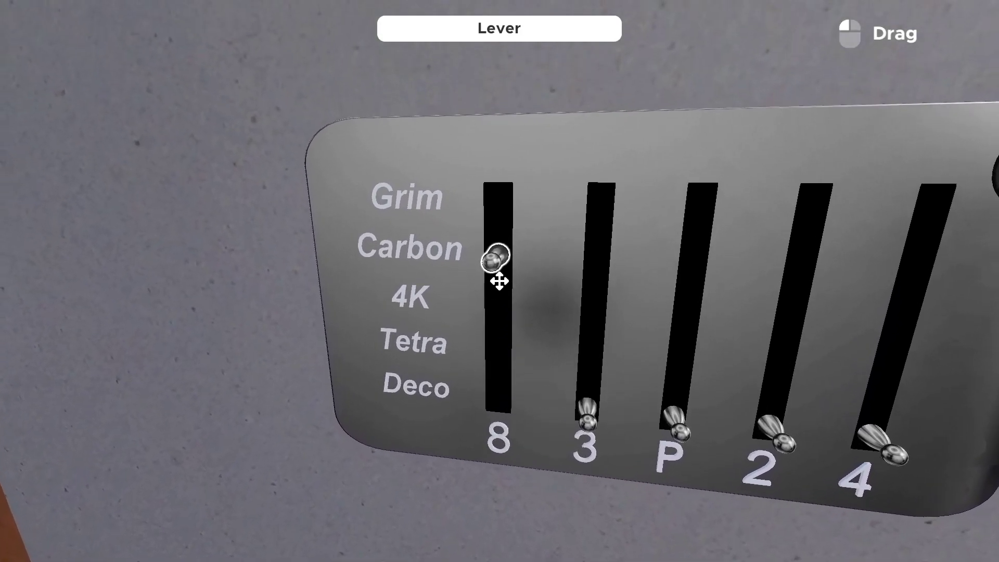
pyautogui.moveTo(499, 281); pyautogui.dragTo(497, 357)
pyautogui.moveTo(500, 281); pyautogui.dragTo(498, 165)
pyautogui.moveTo(499, 281); pyautogui.dragTo(499, 380)
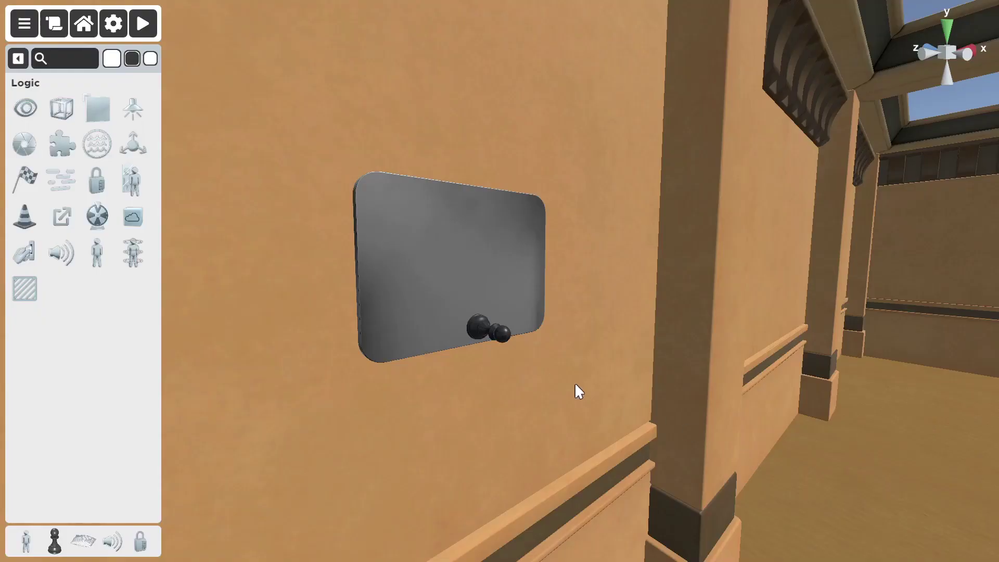
# Examine the wall panel and the black pawn figure mounted on it, inspecting the properties of each
pyautogui.moveTo(575, 383); pyautogui.dragTo(694, 431, button='right')
pyautogui.press('w')
pyautogui.press('d')
pyautogui.moveTo(463, 420); pyautogui.dragTo(321, 379, button='right')
pyautogui.press('w')
pyautogui.moveTo(578, 337); pyautogui.dragTo(647, 395, button='right')
pyautogui.press('w')
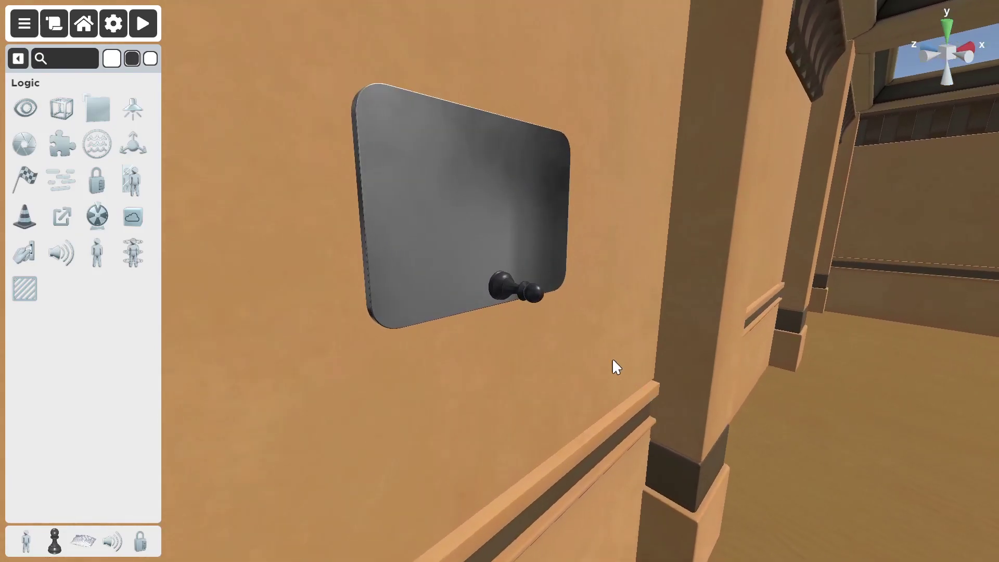
pyautogui.moveTo(614, 354); pyautogui.dragTo(606, 350, button='right')
pyautogui.click(561, 230)
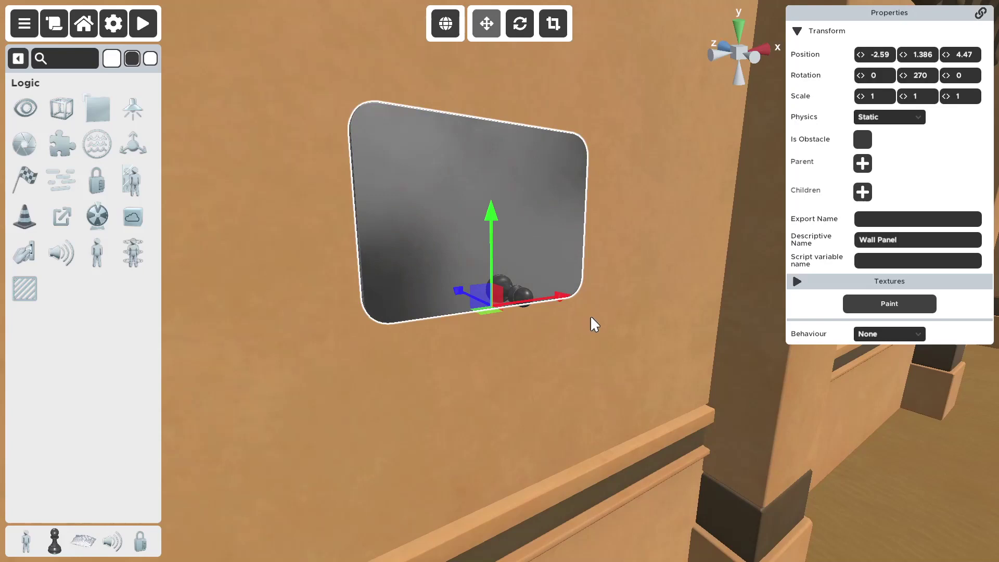
pyautogui.click(537, 315)
pyautogui.click(512, 291)
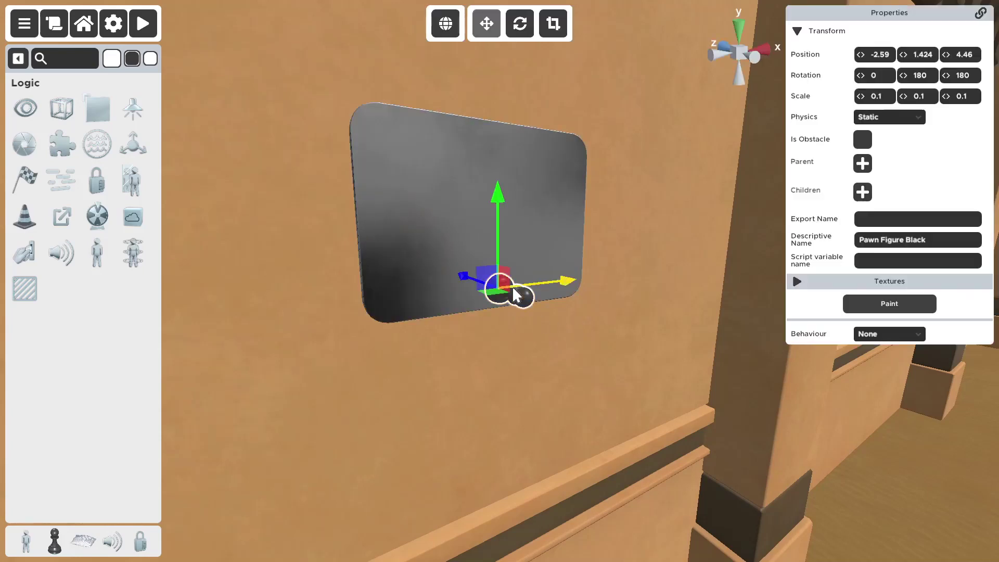
pyautogui.click(569, 371)
pyautogui.click(522, 304)
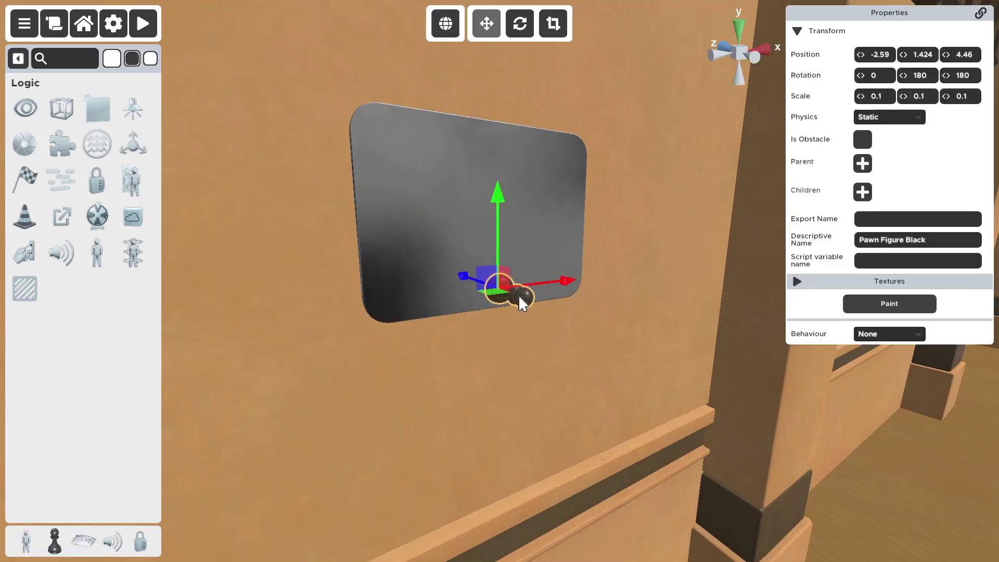
pyautogui.click(630, 343)
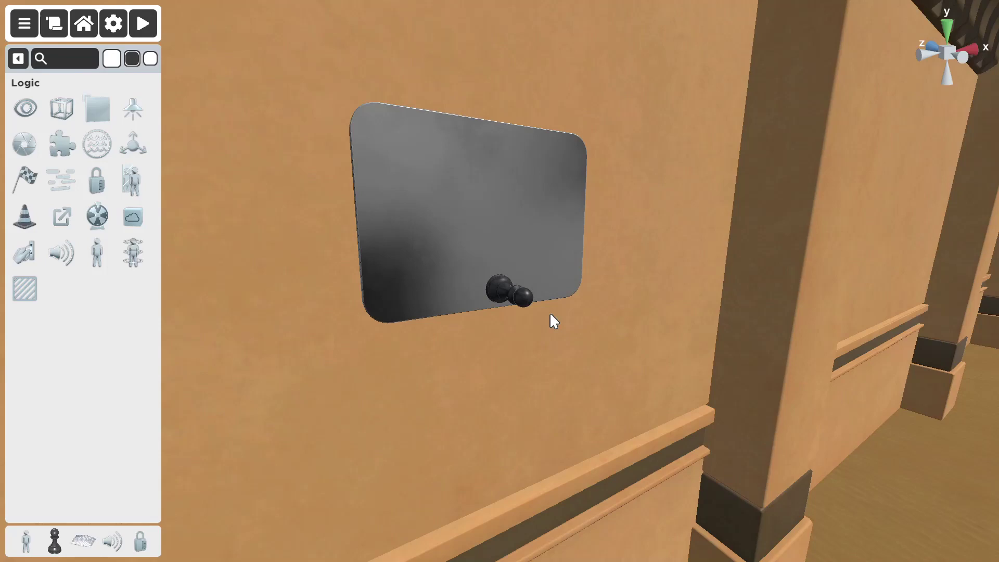
pyautogui.click(523, 301)
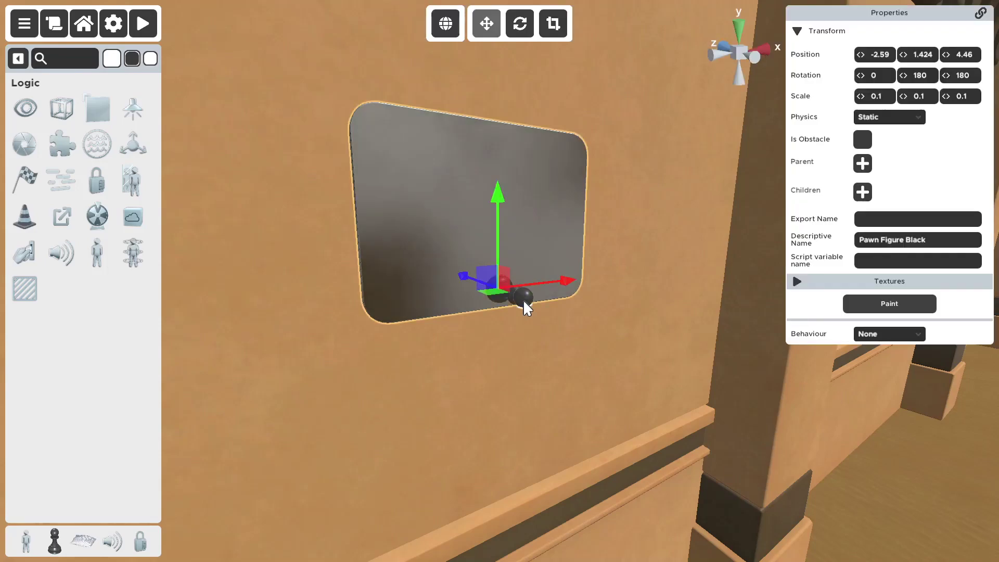
pyautogui.click(578, 369)
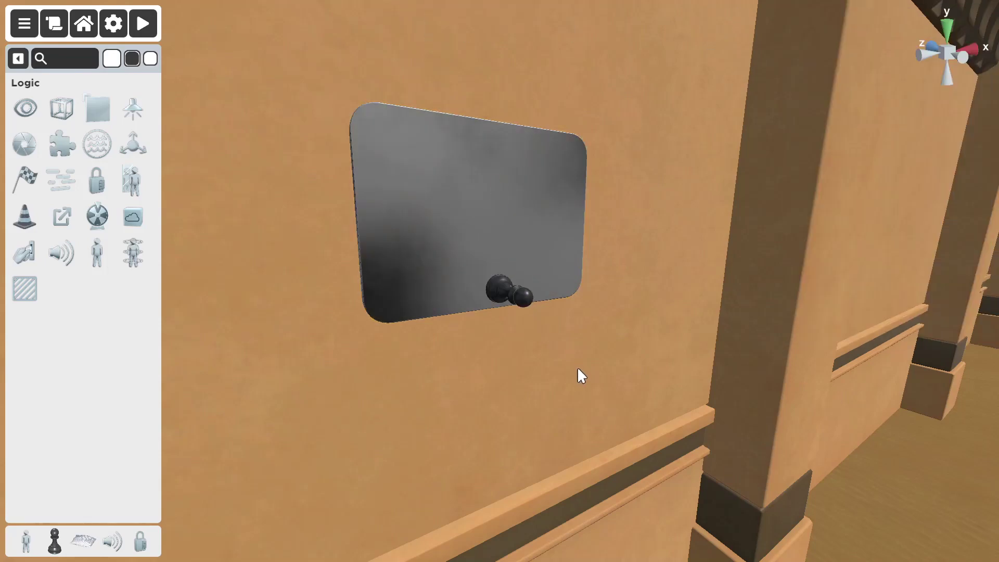
# Push the black pawn figure slightly into the wall panel to Z 4.47 and set its behaviour to Slidable
pyautogui.click(523, 298)
pyautogui.press('a')
pyautogui.moveTo(556, 335); pyautogui.dragTo(649, 341, button='right')
pyautogui.press('w')
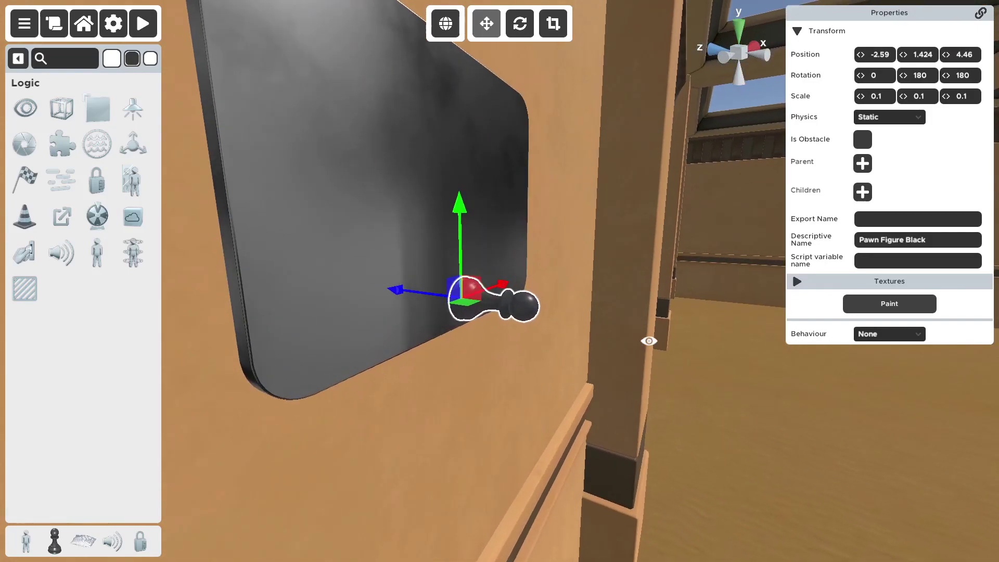
pyautogui.moveTo(432, 292)
pyautogui.mouseDown()
pyautogui.moveTo(473, 292)
pyautogui.moveTo(413, 291)
pyautogui.moveTo(423, 289)
pyautogui.mouseUp()
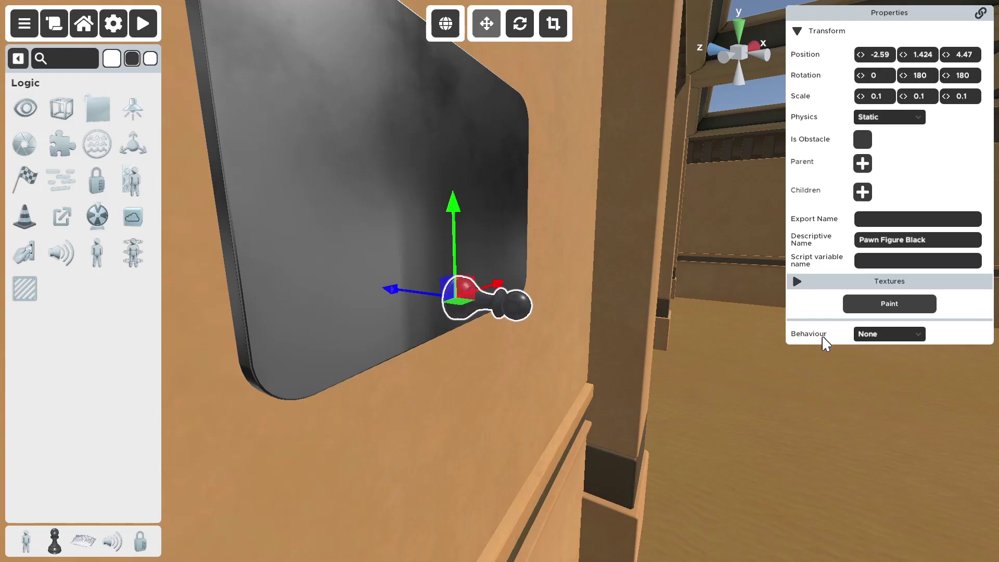
pyautogui.click(878, 334)
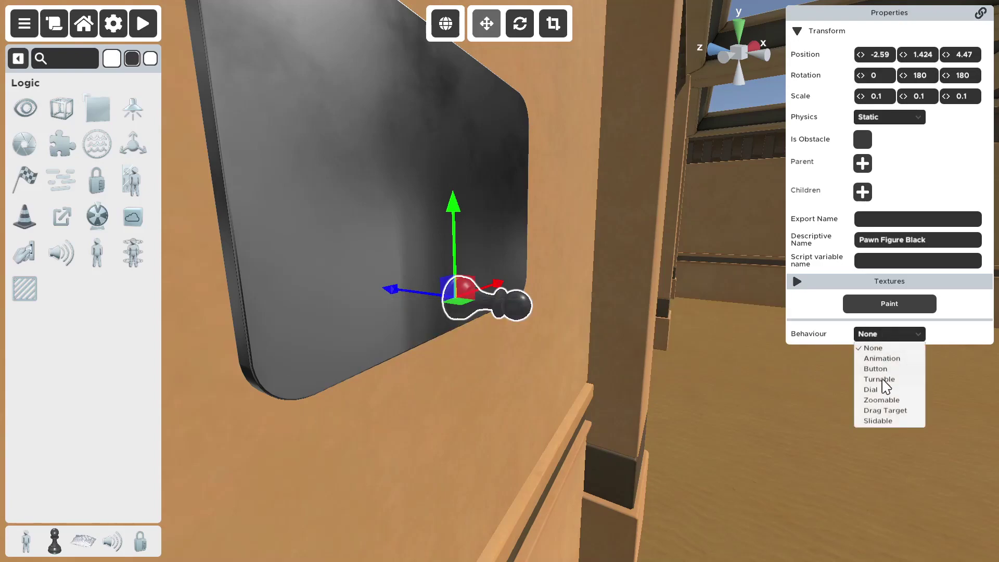
pyautogui.click(882, 421)
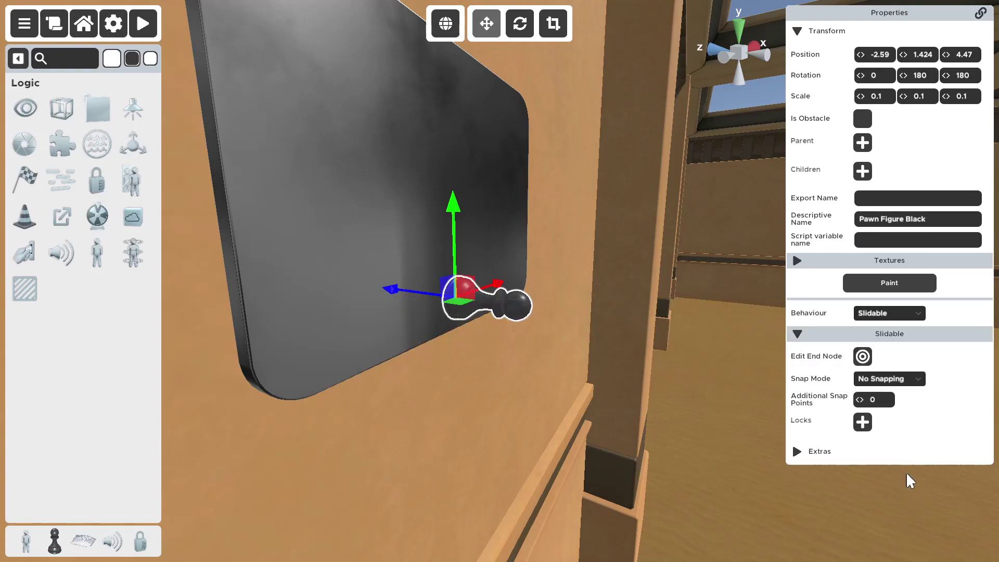
# Playtest the room and walk toward the slidable pawn on the wall panel
pyautogui.click(141, 22)
pyautogui.press('w')
pyautogui.press('a')
# Place the pawn's slide end node straight above it near the panel's upper edge and confirm
pyautogui.click(861, 357)
pyautogui.moveTo(760, 357); pyautogui.dragTo(493, 136)
pyautogui.moveTo(654, 236); pyautogui.dragTo(577, 214)
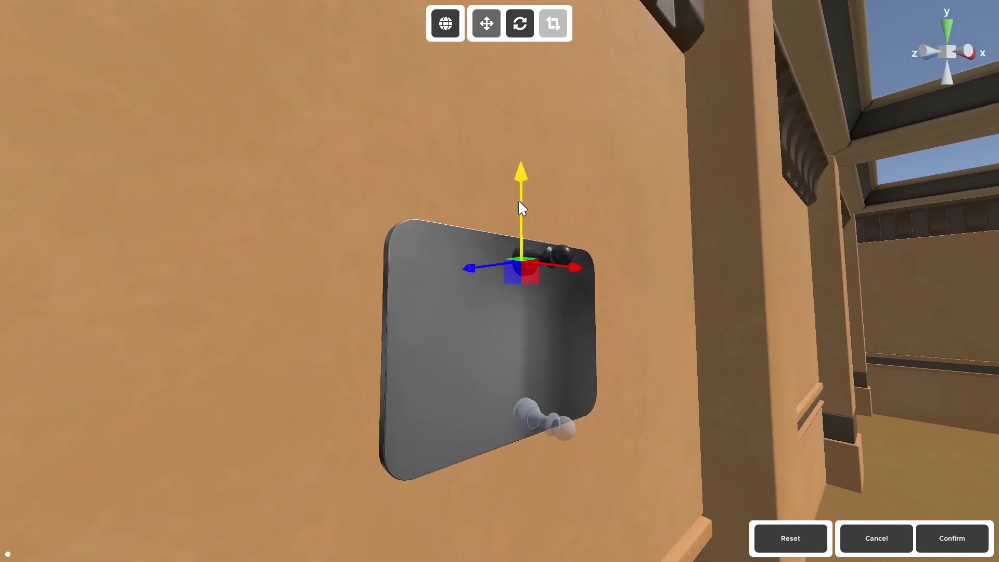
pyautogui.moveTo(517, 199)
pyautogui.mouseDown()
pyautogui.moveTo(523, 158)
pyautogui.moveTo(526, 202)
pyautogui.mouseUp()
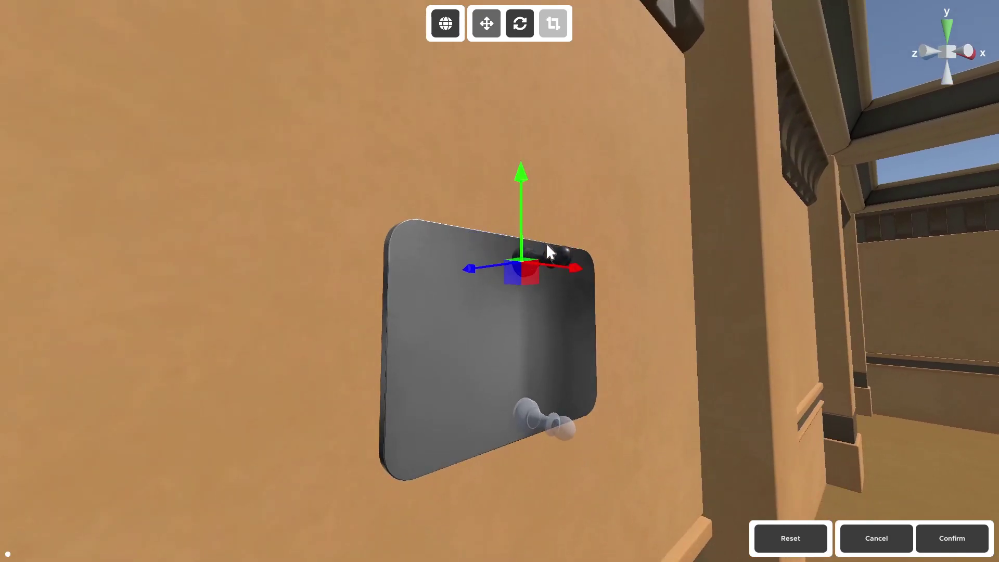
pyautogui.click(951, 538)
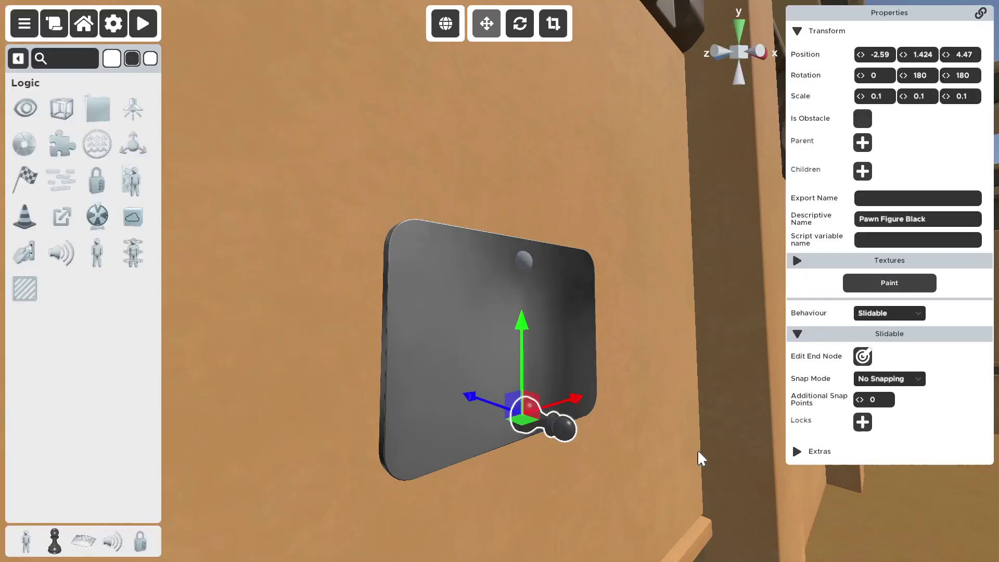
# Move the pawn figure slightly outward from the wall panel to Z 4.46
pyautogui.moveTo(543, 429); pyautogui.dragTo(706, 519, button='right')
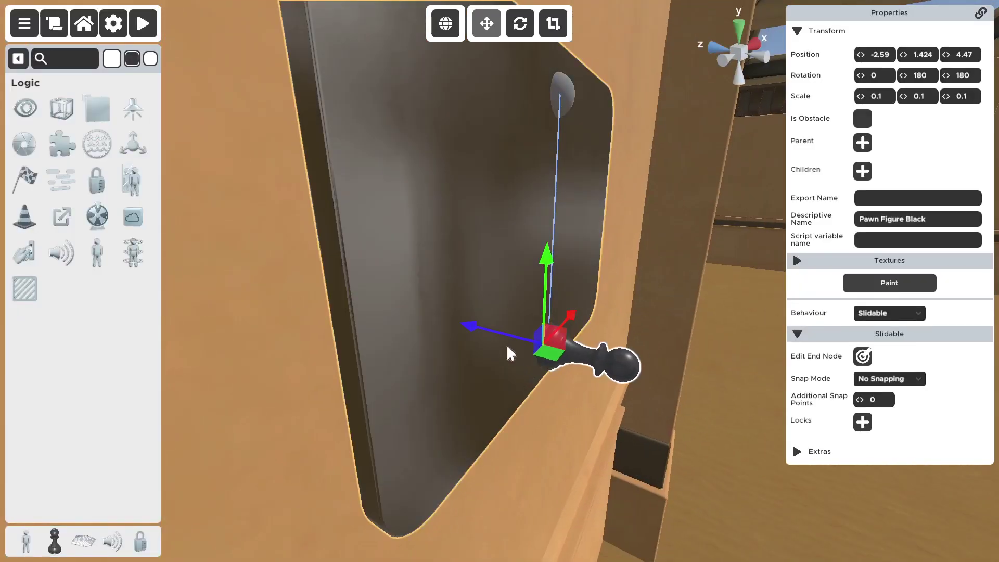
pyautogui.moveTo(736, 482); pyautogui.dragTo(657, 477, button='right')
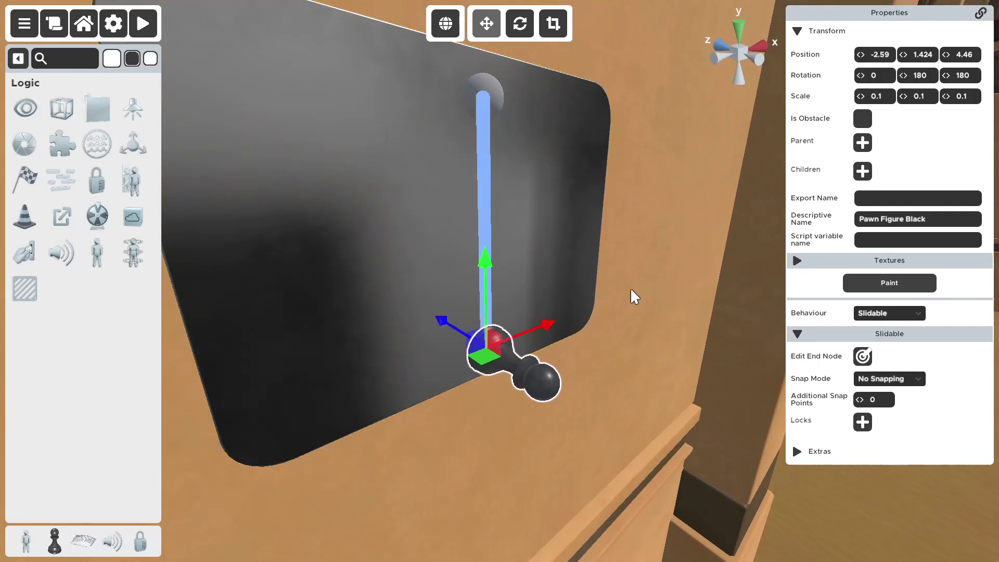
pyautogui.click(647, 311)
pyautogui.click(520, 364)
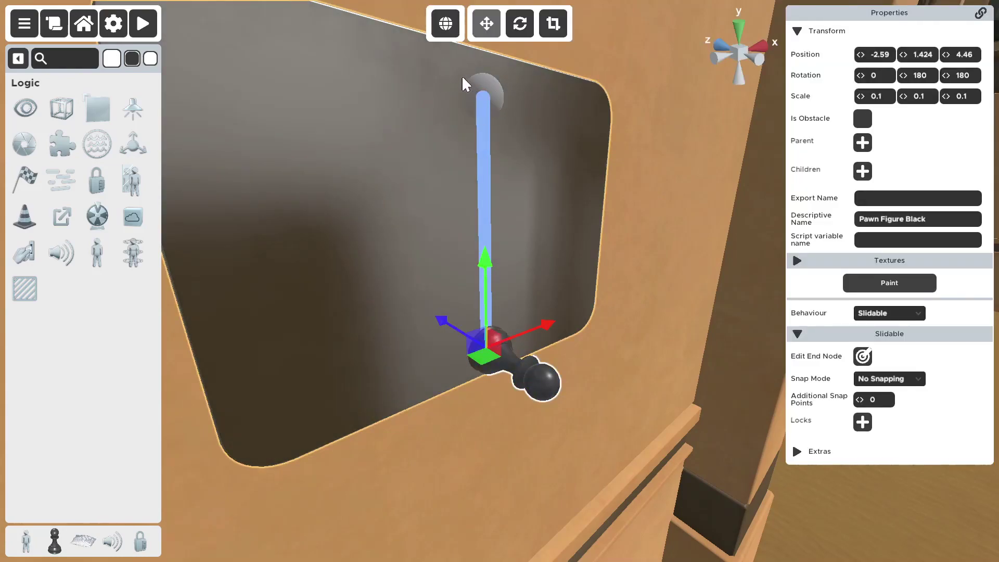
# Set the pawn slider's snap mode to Closest and playtest the room
pyautogui.moveTo(462, 78); pyautogui.dragTo(529, 120, button='right')
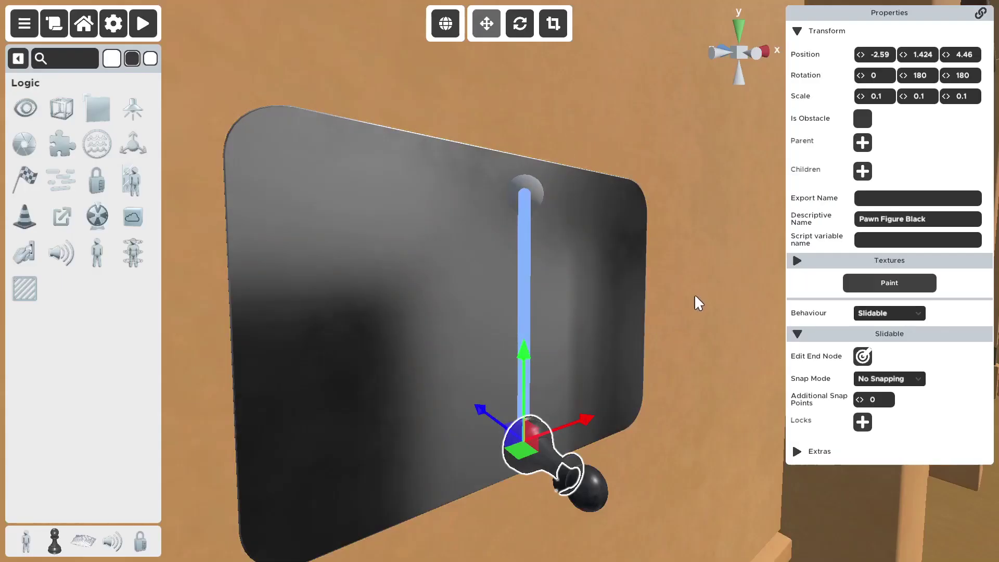
pyautogui.moveTo(696, 300); pyautogui.dragTo(702, 326, button='right')
pyautogui.press('w')
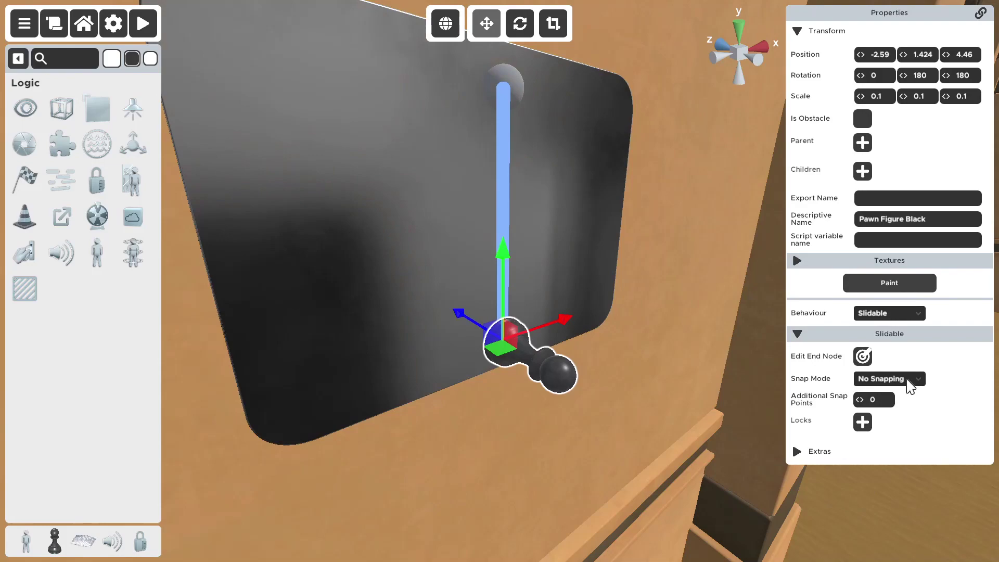
pyautogui.click(903, 384)
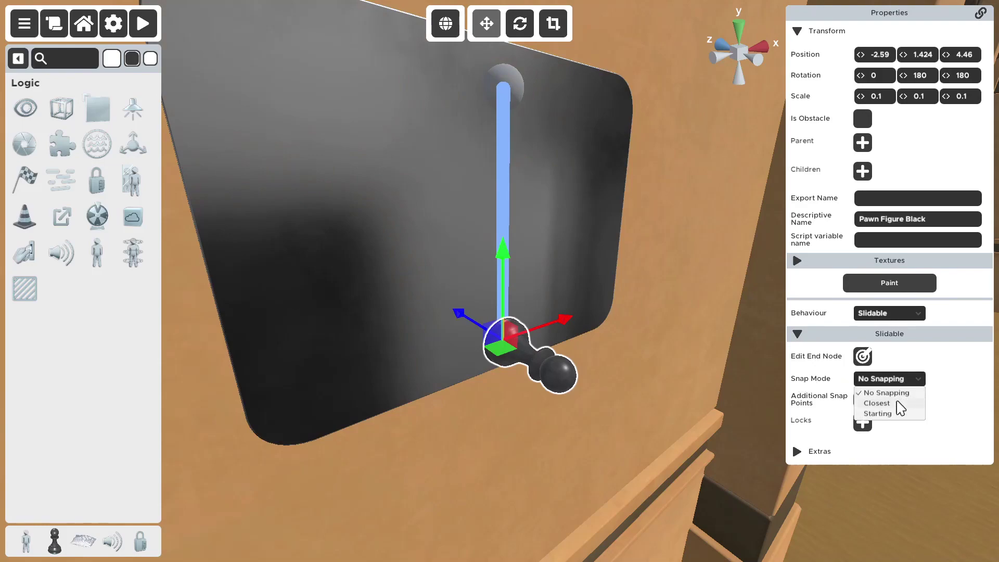
pyautogui.click(898, 403)
pyautogui.click(903, 381)
pyautogui.click(904, 382)
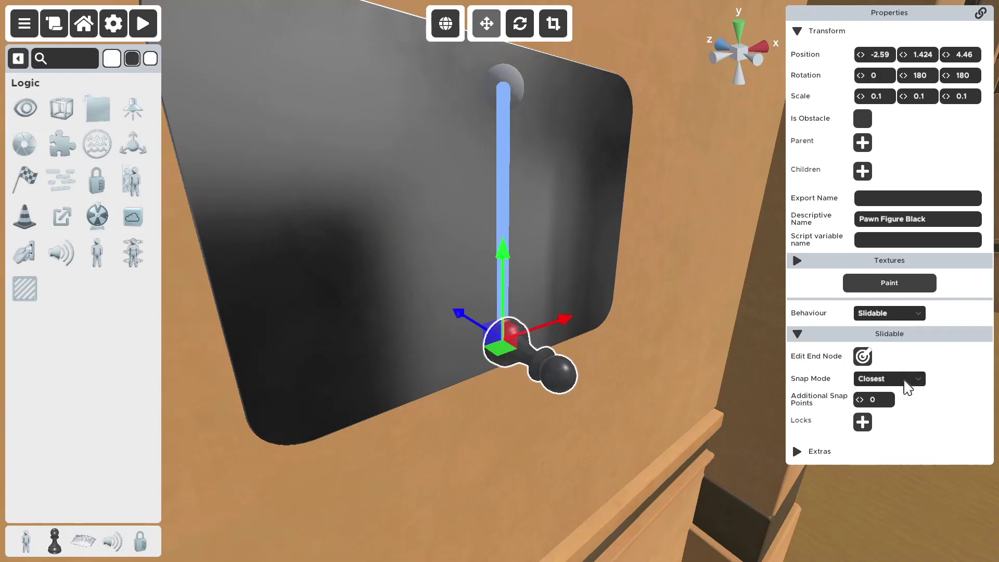
pyautogui.click(144, 23)
# Set the pawn slider's snap mode to Starting and playtest sliding the pawn
pyautogui.click(900, 382)
pyautogui.click(880, 414)
pyautogui.click(144, 24)
pyautogui.press('w')
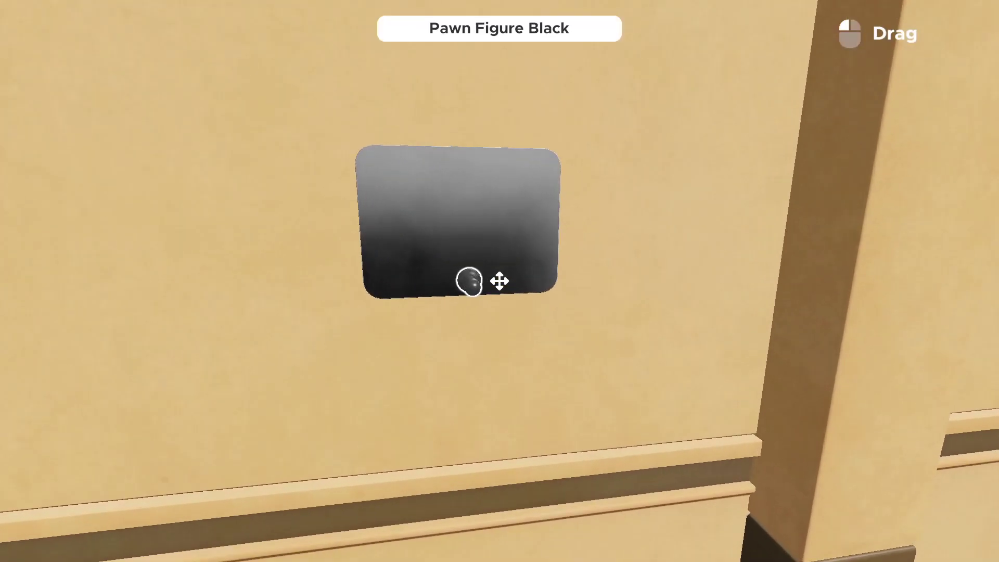
pyautogui.moveTo(499, 281)
pyautogui.mouseDown()
pyautogui.moveTo(467, 140)
pyautogui.moveTo(500, 281)
pyautogui.mouseUp()
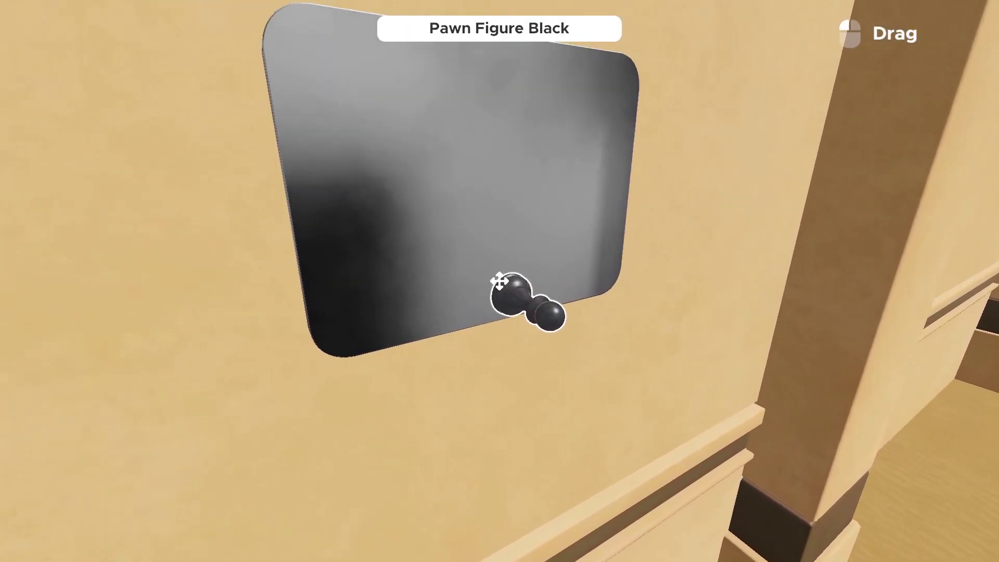
pyautogui.press('Escape')
# Set the pawn slider's snap mode to Closest with 2 additional snap points
pyautogui.click(885, 379)
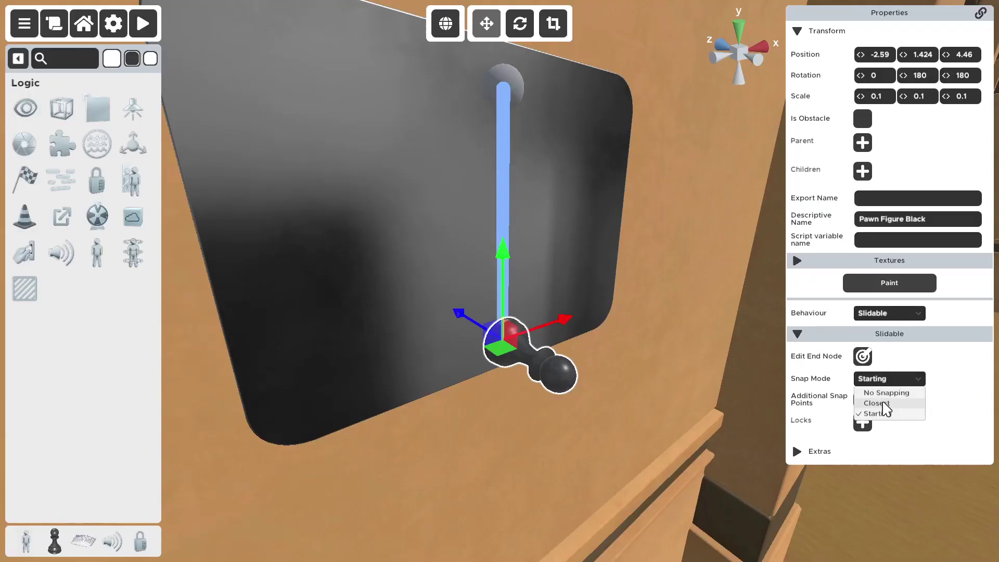
pyautogui.click(884, 403)
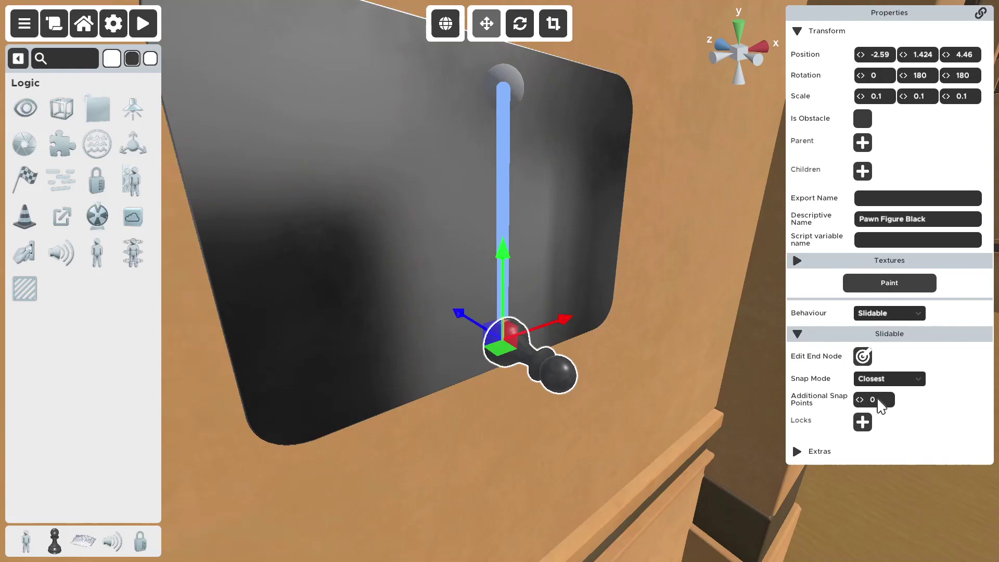
pyautogui.click(877, 399)
pyautogui.write('2')
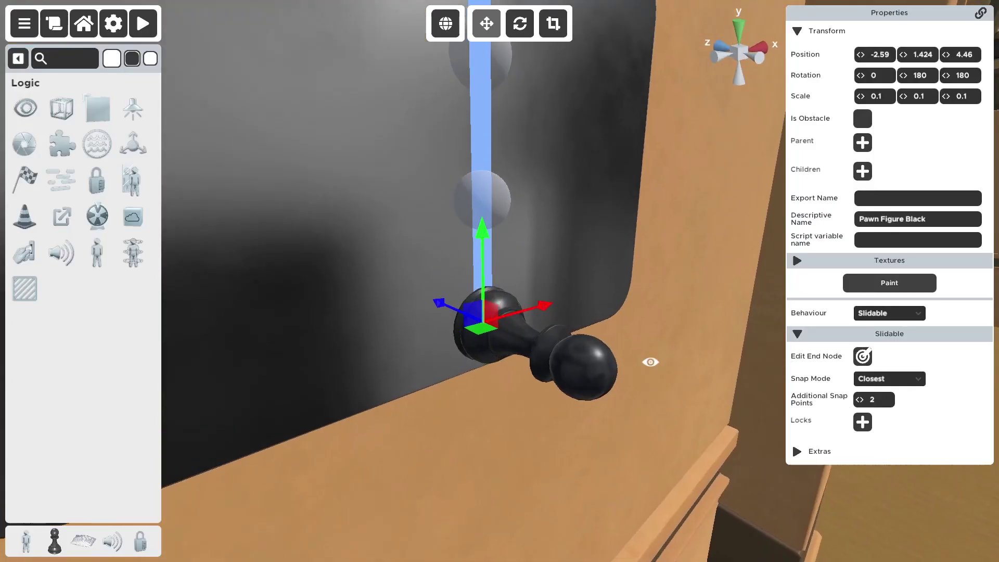
# Set the pawn slider's starting node to 3 and playtest sliding it down from the panel's upper edge
pyautogui.click(797, 451)
pyautogui.moveTo(697, 384); pyautogui.dragTo(712, 384, button='right')
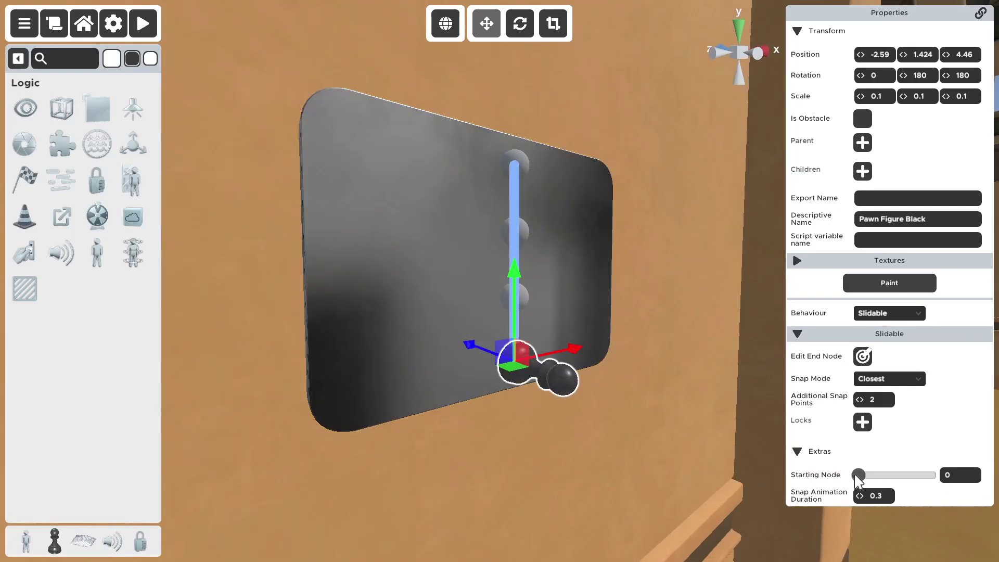
pyautogui.moveTo(860, 475); pyautogui.dragTo(931, 483)
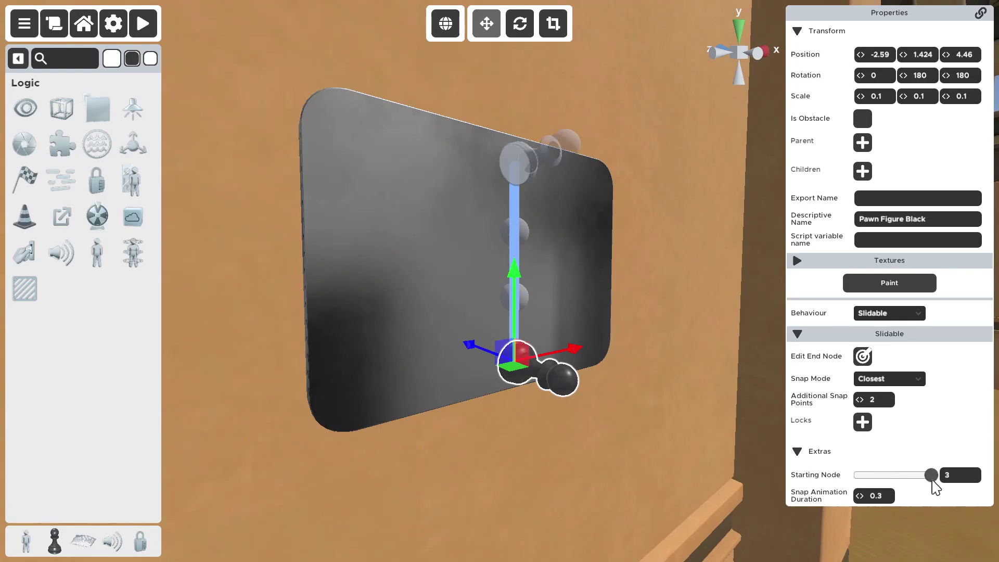
pyautogui.click(144, 23)
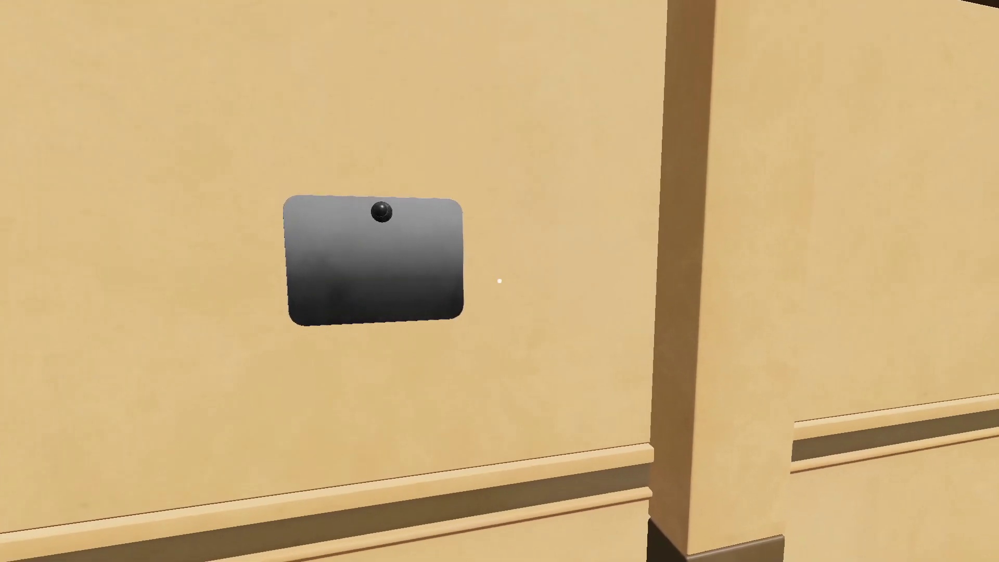
pyautogui.moveTo(499, 281); pyautogui.dragTo(500, 393)
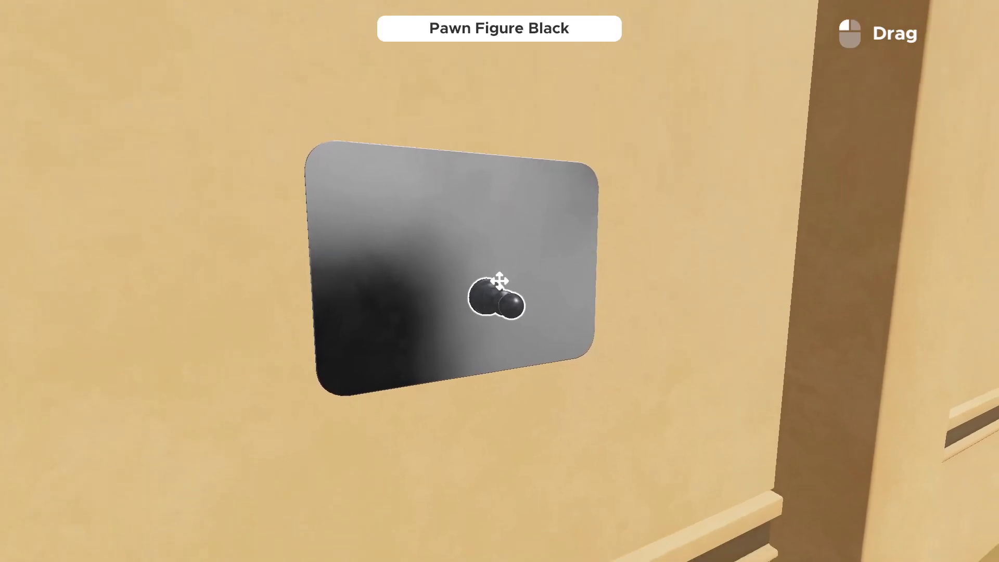
pyautogui.press('Escape')
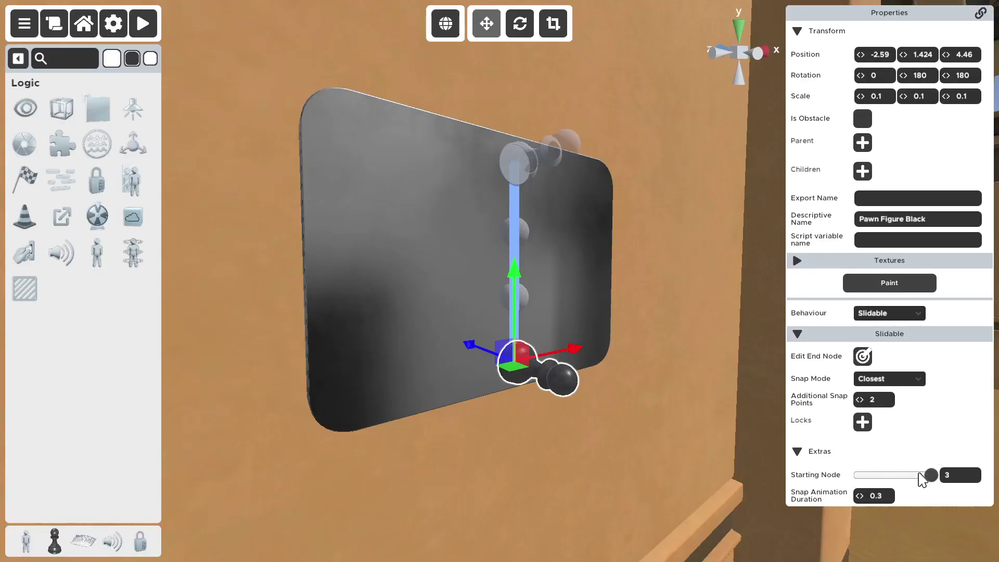
# Reset the pawn's starting node to 0 and playtest it with a snap animation duration of 1
pyautogui.moveTo(931, 475); pyautogui.dragTo(841, 471)
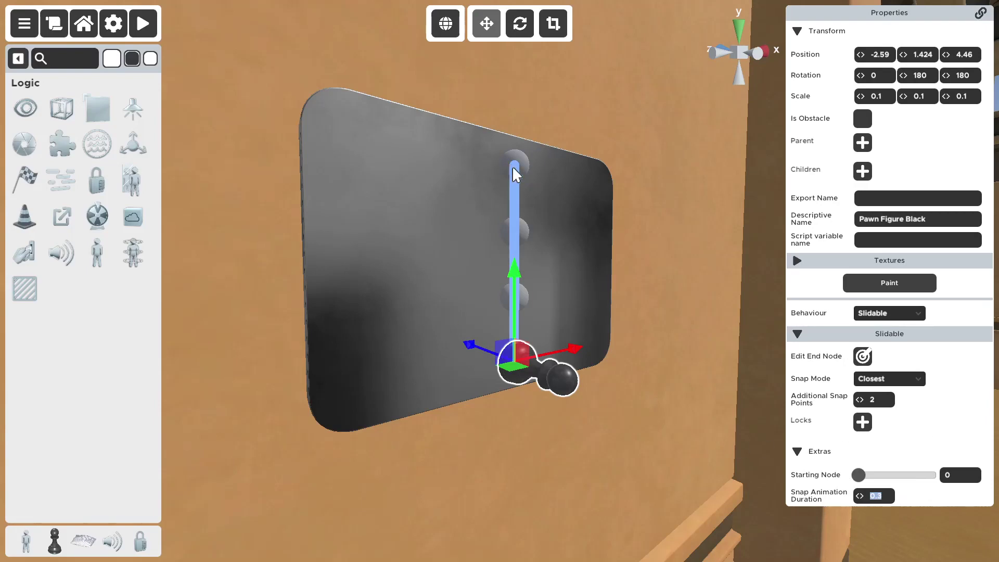
pyautogui.write('1')
pyautogui.click(145, 23)
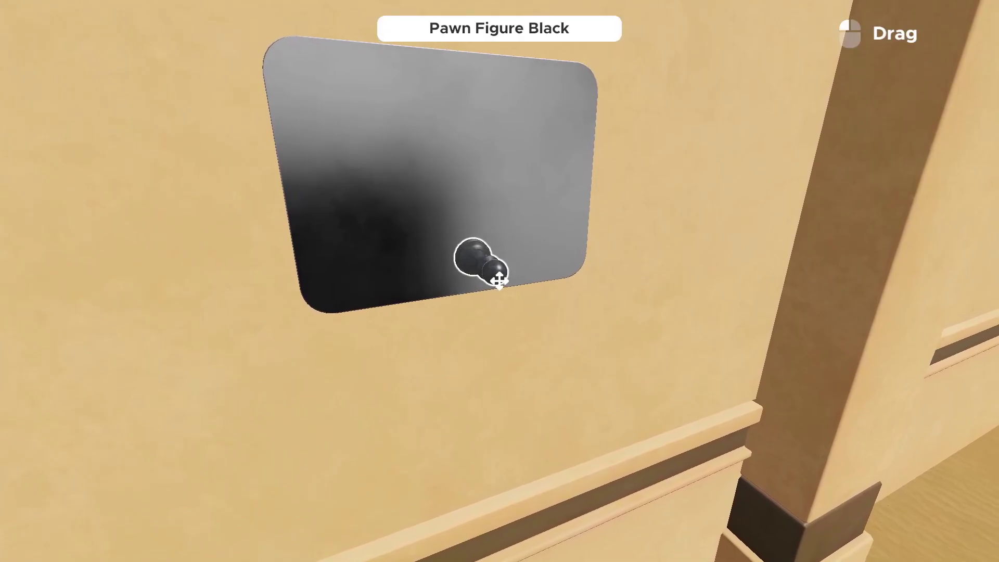
pyautogui.press('Escape')
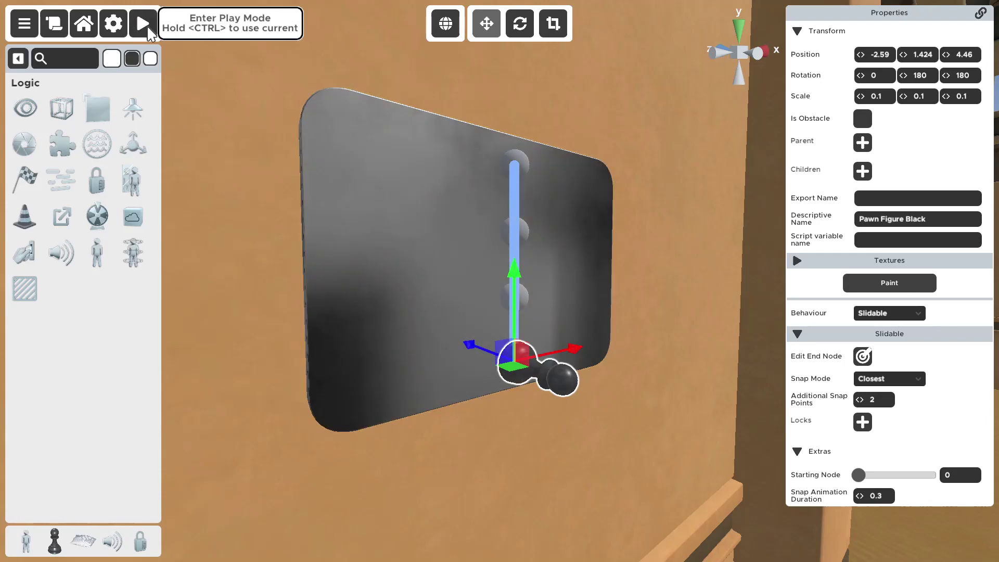
# Place a logic lock on the wall beside the black panel and select it
pyautogui.click(98, 181)
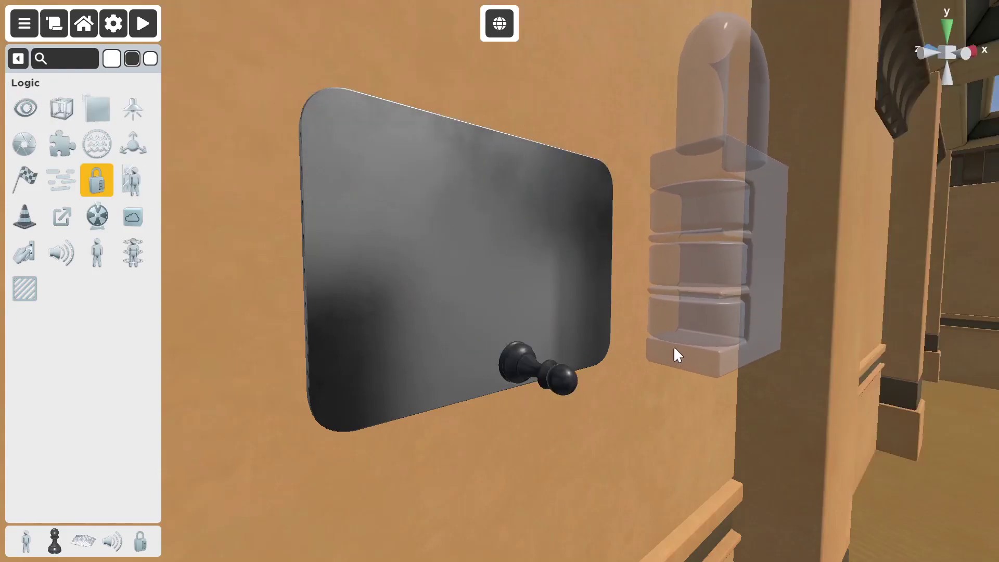
pyautogui.click(700, 386)
pyautogui.moveTo(700, 386)
pyautogui.mouseDown(button='right')
pyautogui.moveTo(712, 399)
pyautogui.moveTo(703, 396)
pyautogui.mouseUp(button='right')
pyautogui.click(618, 205)
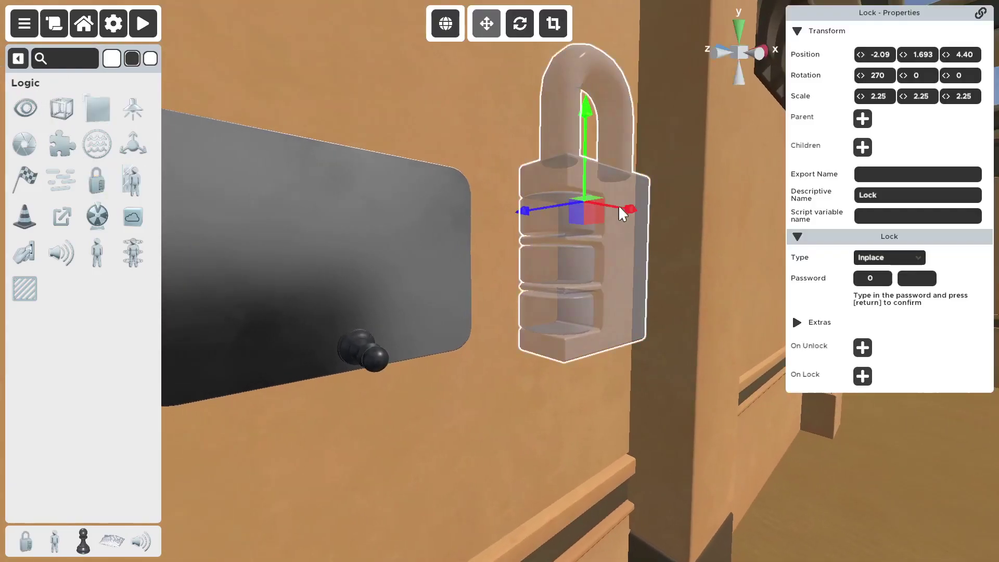
# Scale the lock down uniformly to 0.77 and enter the first digit in its password field
pyautogui.click(565, 22)
pyautogui.moveTo(585, 198); pyautogui.dragTo(357, 5)
pyautogui.moveTo(597, 450)
pyautogui.mouseDown(button='right')
pyautogui.moveTo(569, 382)
pyautogui.moveTo(608, 520)
pyautogui.moveTo(609, 459)
pyautogui.mouseUp(button='right')
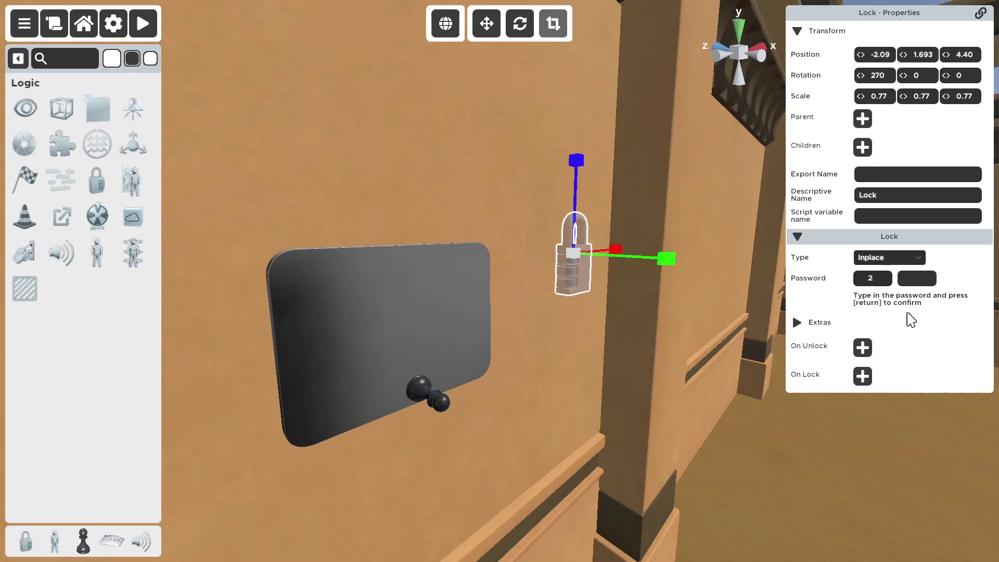
pyautogui.click(588, 385)
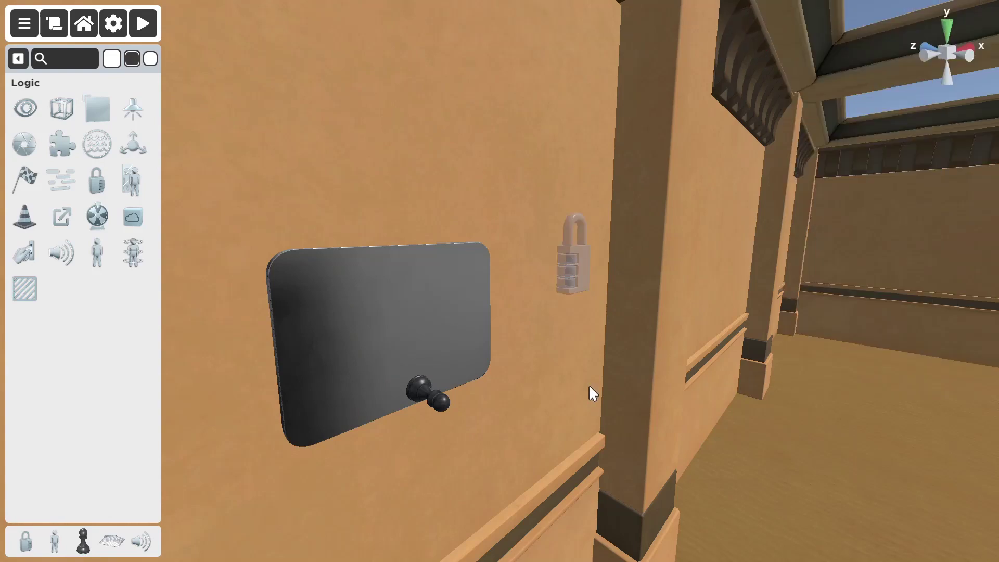
# Duplicate the slidable pawn and move the copy sideways along the panel to X -2.69
pyautogui.click(441, 396)
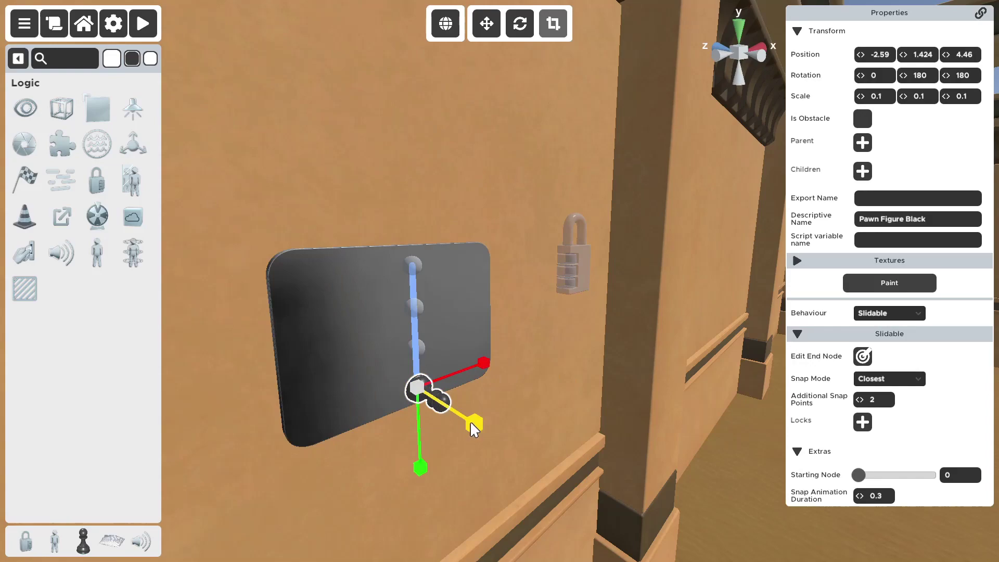
pyautogui.click(565, 275)
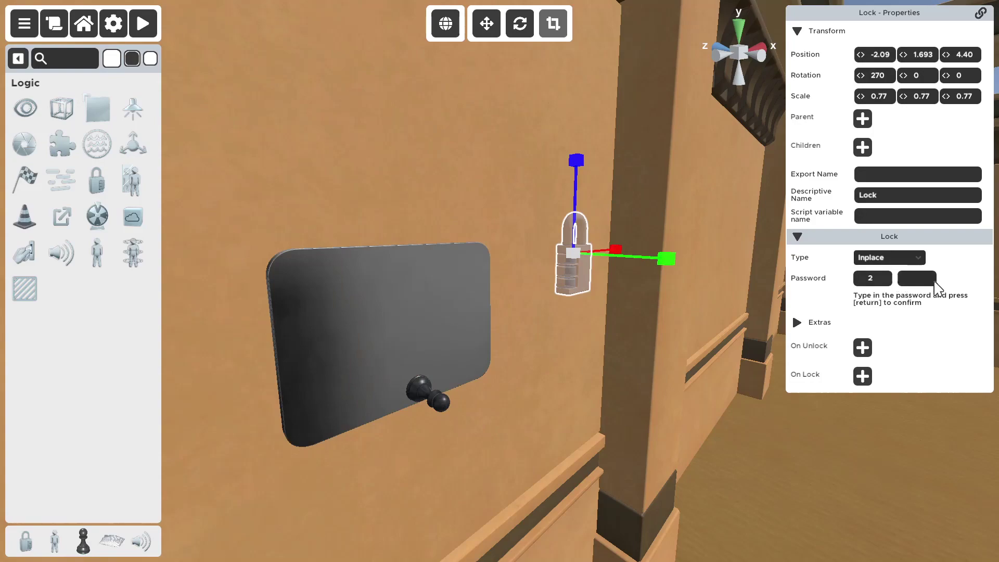
pyautogui.click(445, 397)
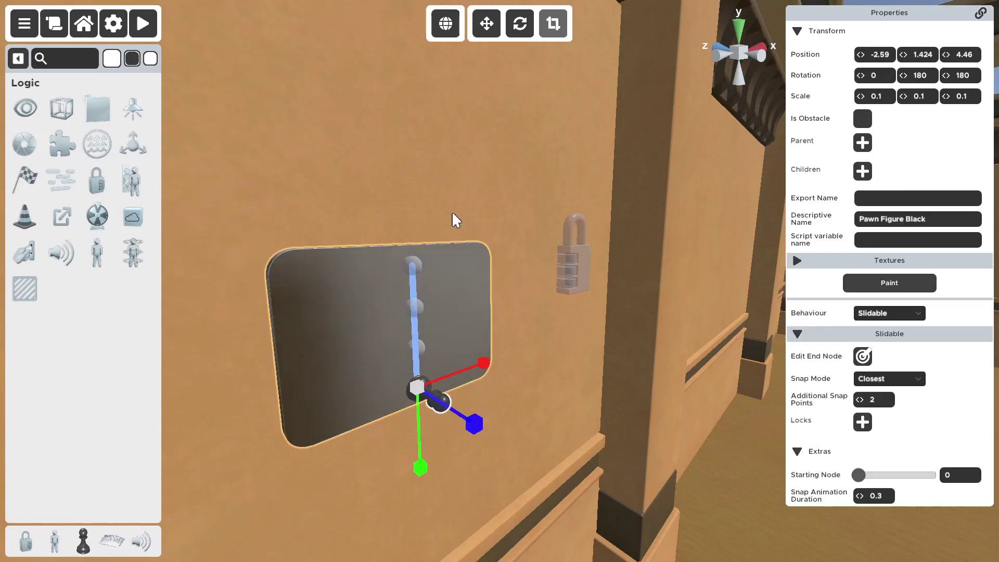
pyautogui.click(487, 23)
pyautogui.hotkey('ctrl', 'd')
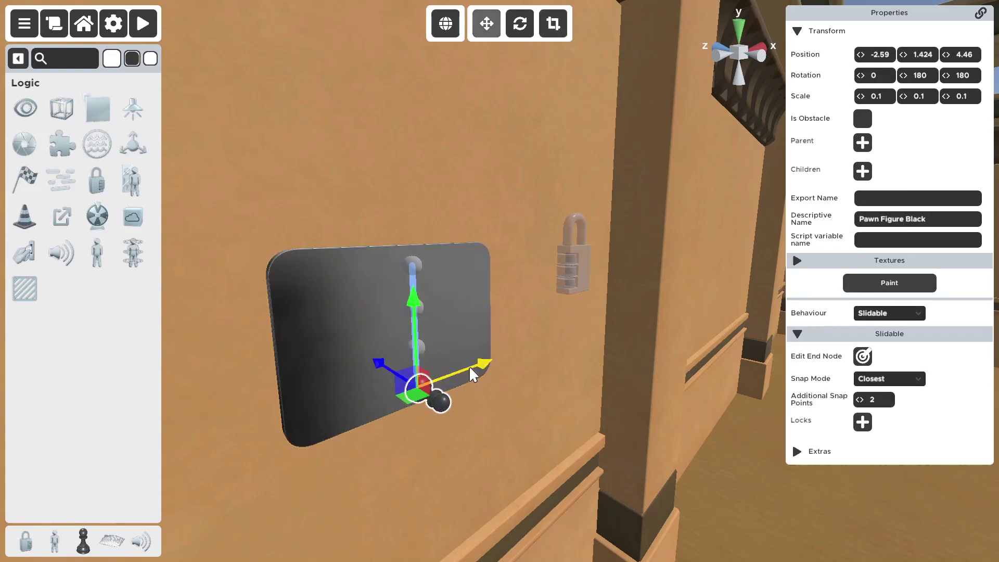
pyautogui.moveTo(469, 365); pyautogui.dragTo(421, 386)
pyautogui.click(443, 406)
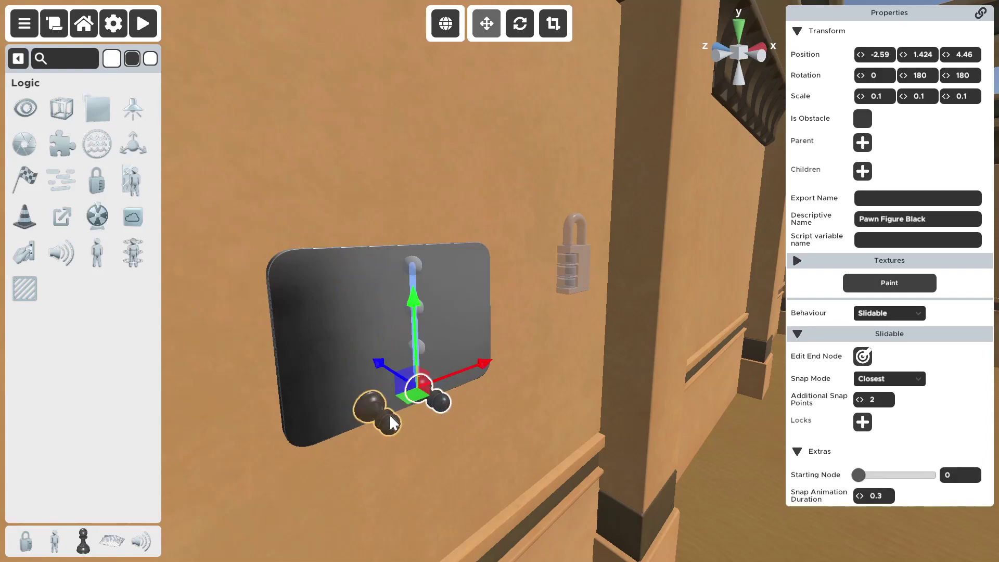
# Enter a second digit in the lock's password field
pyautogui.click(573, 244)
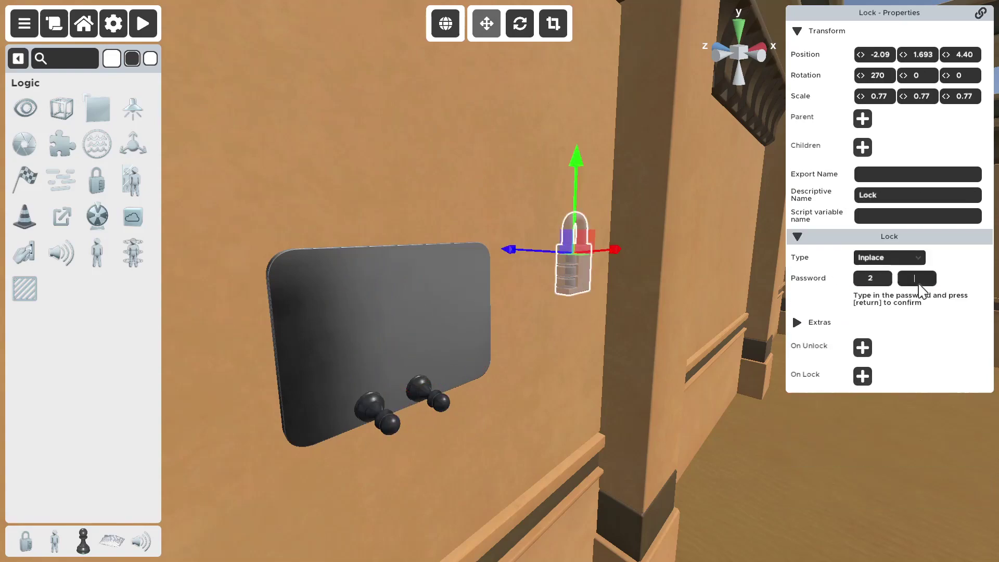
pyautogui.click(951, 315)
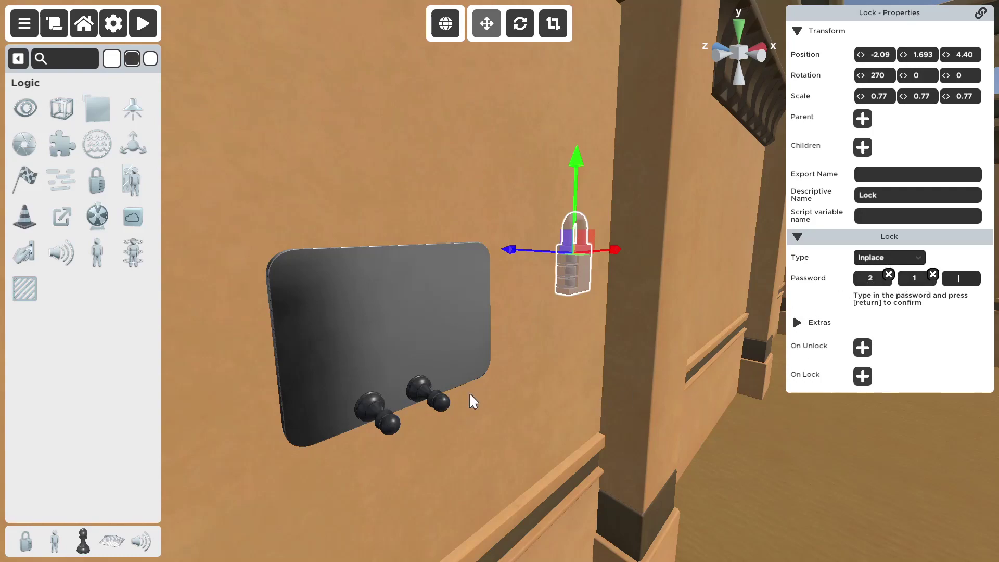
pyautogui.click(609, 385)
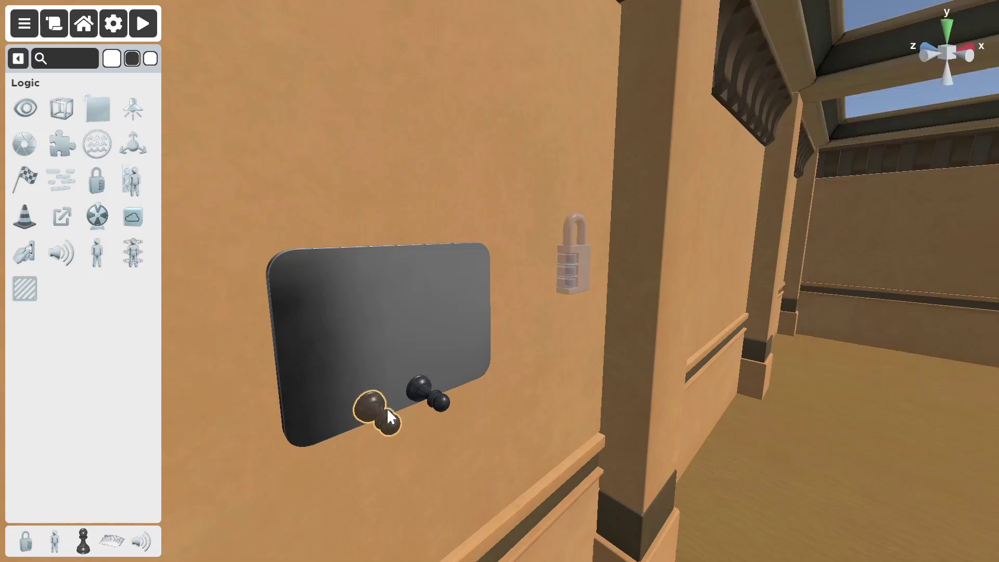
# Link the duplicated pawn slider to the lock's first password digit at its starting snap point and confirm
pyautogui.click(385, 421)
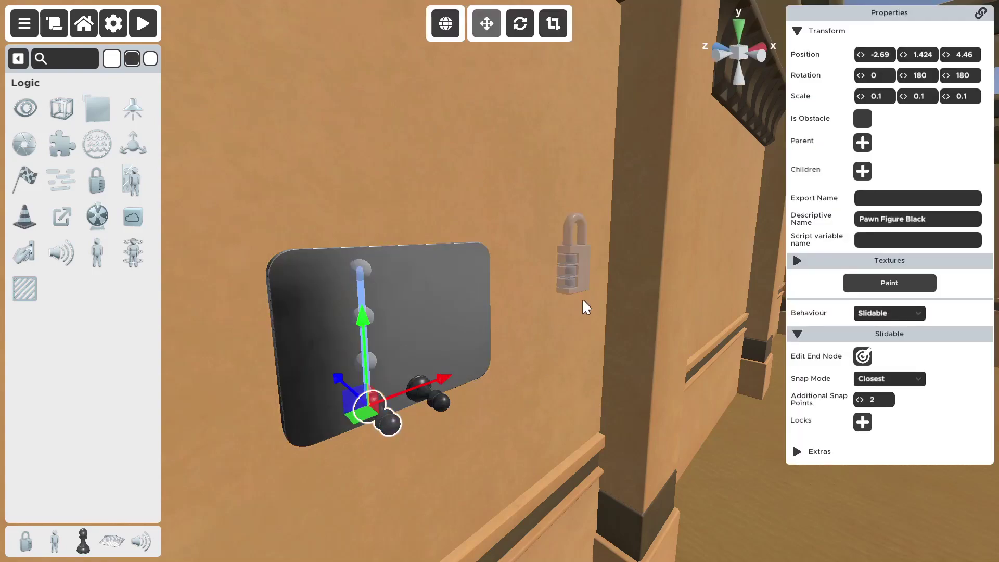
pyautogui.click(575, 270)
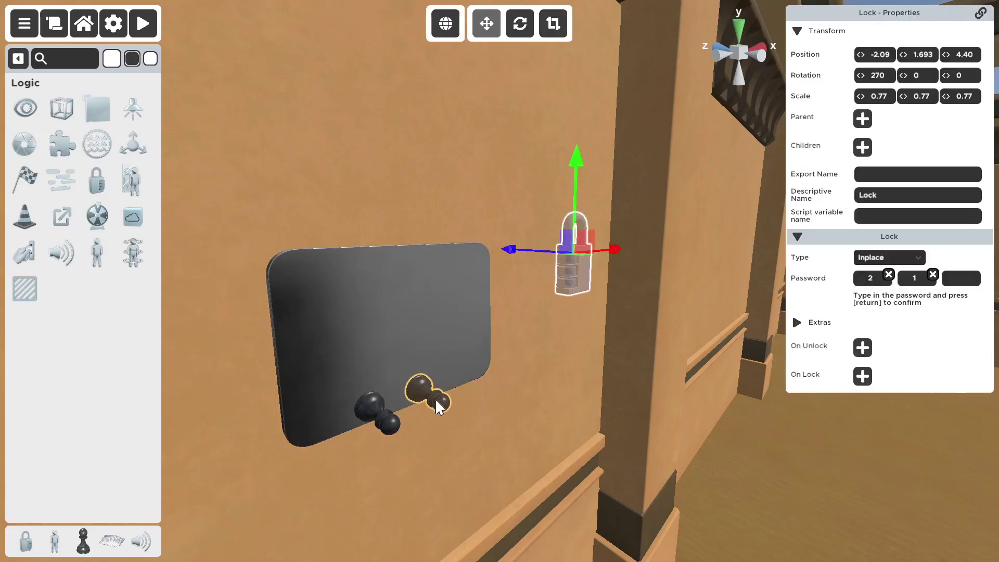
pyautogui.click(382, 416)
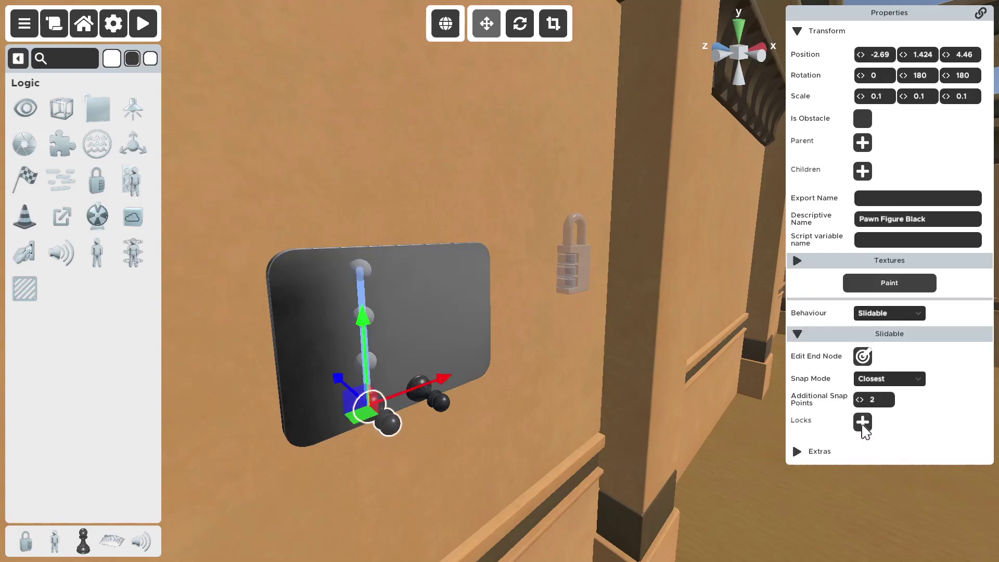
pyautogui.click(863, 422)
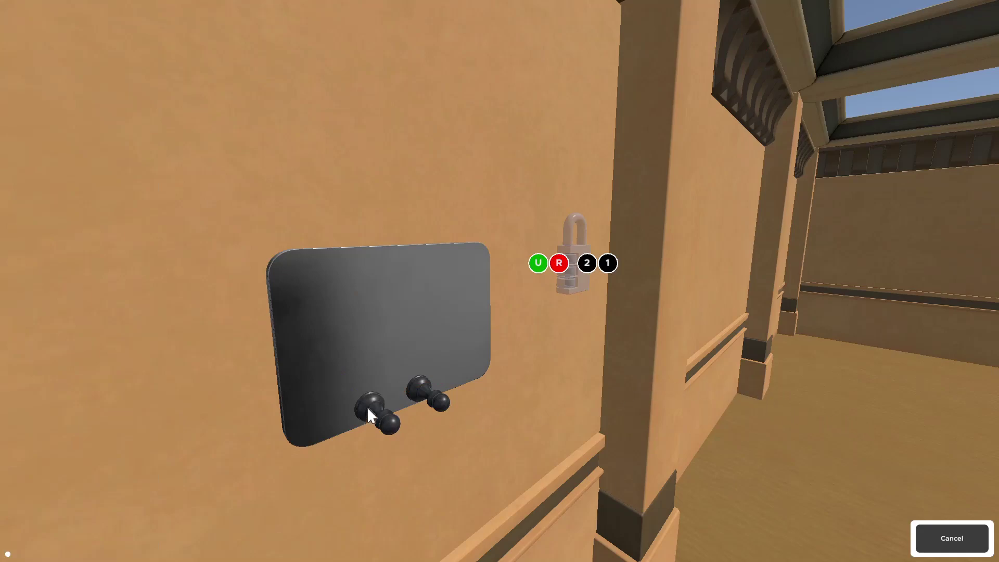
pyautogui.click(585, 265)
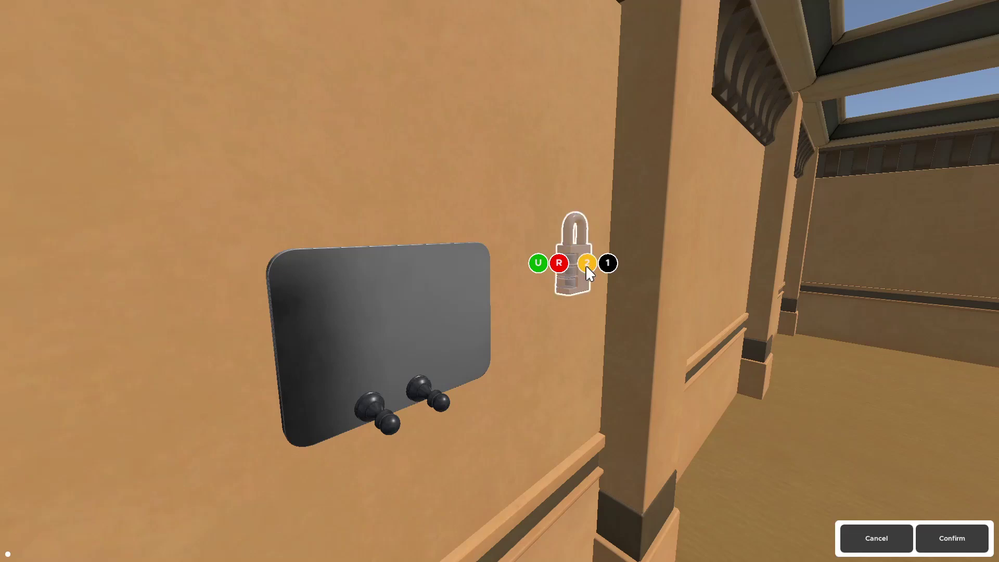
pyautogui.click(932, 538)
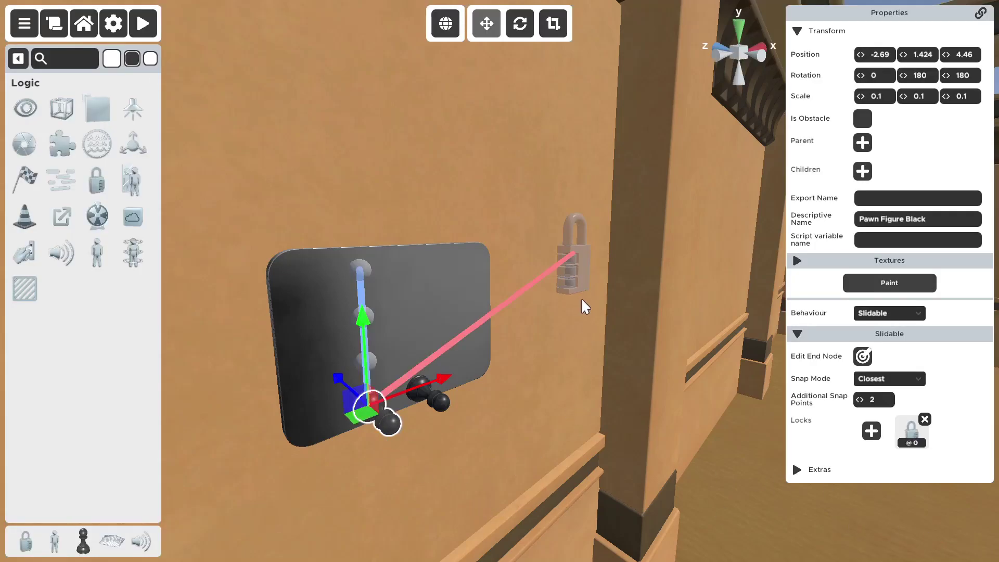
# Link the original pawn slider at X -2.59 to the lock's second password digit and confirm
pyautogui.click(576, 276)
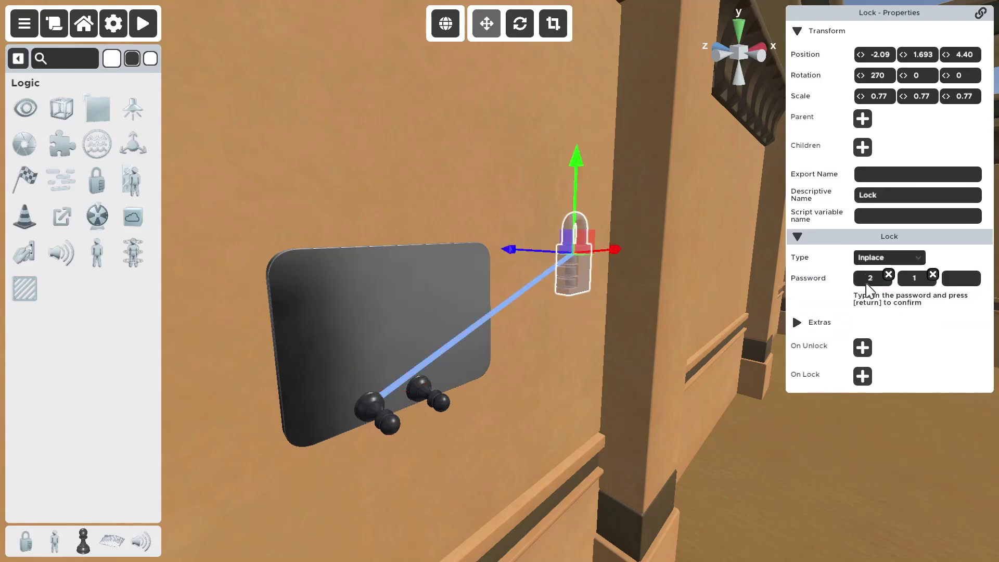
pyautogui.click(441, 402)
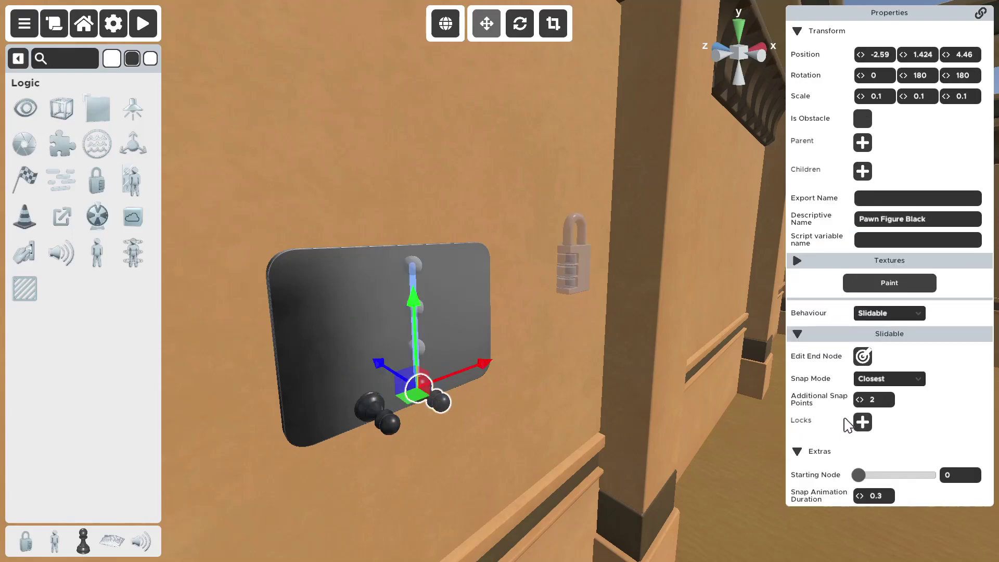
pyautogui.click(862, 422)
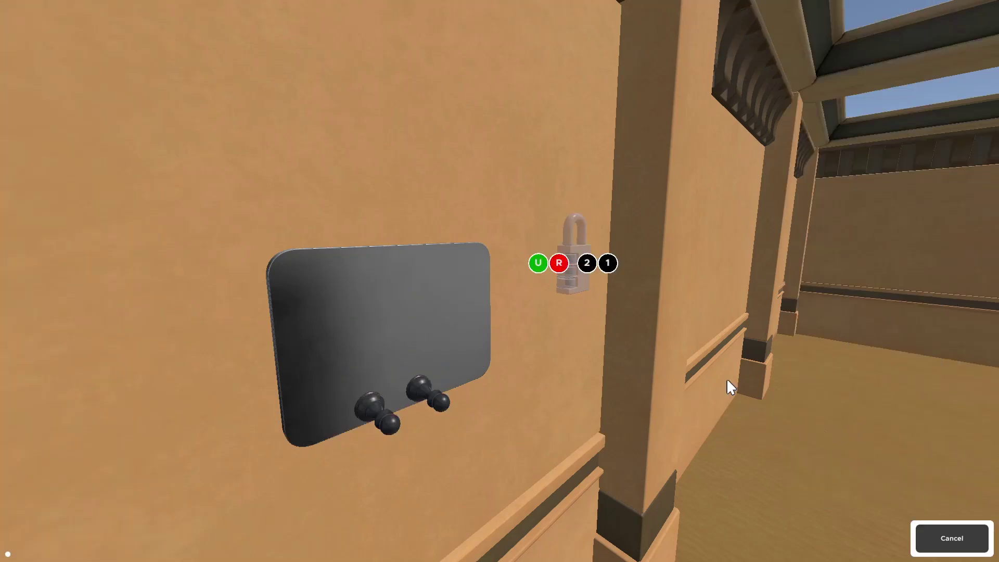
pyautogui.click(608, 263)
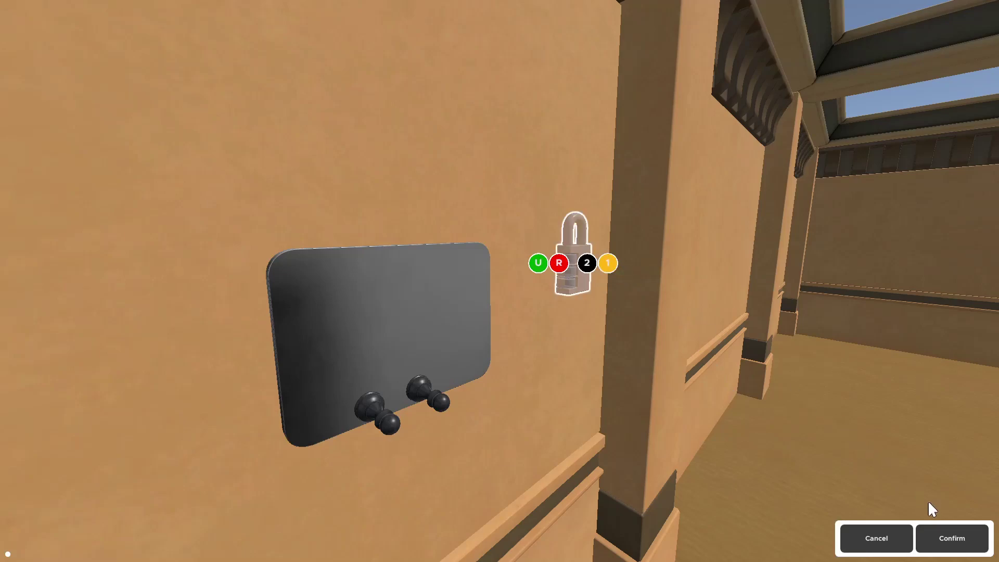
pyautogui.click(952, 539)
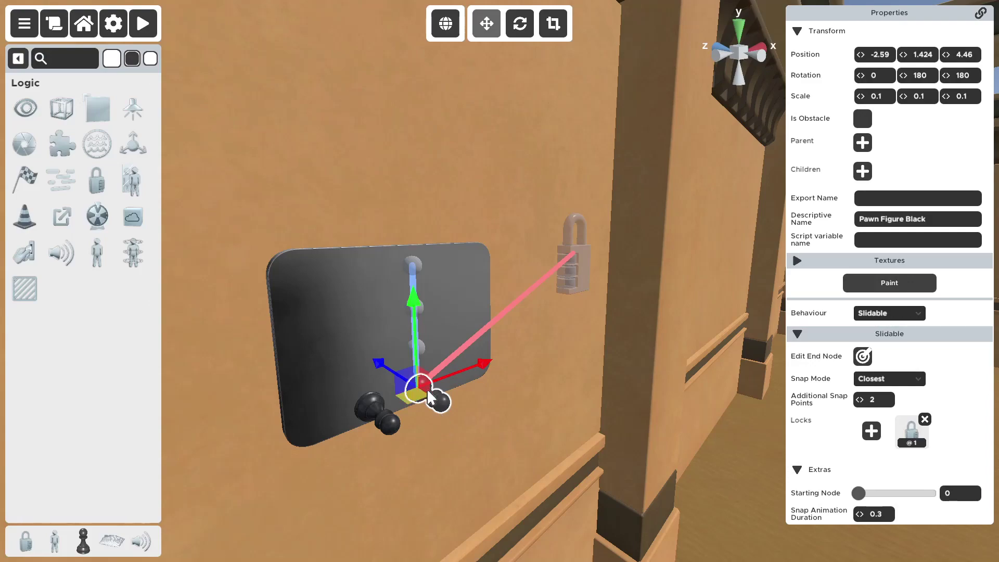
# Examine the links between the lock and both pawn sliders beside the panel
pyautogui.click(575, 275)
pyautogui.click(547, 429)
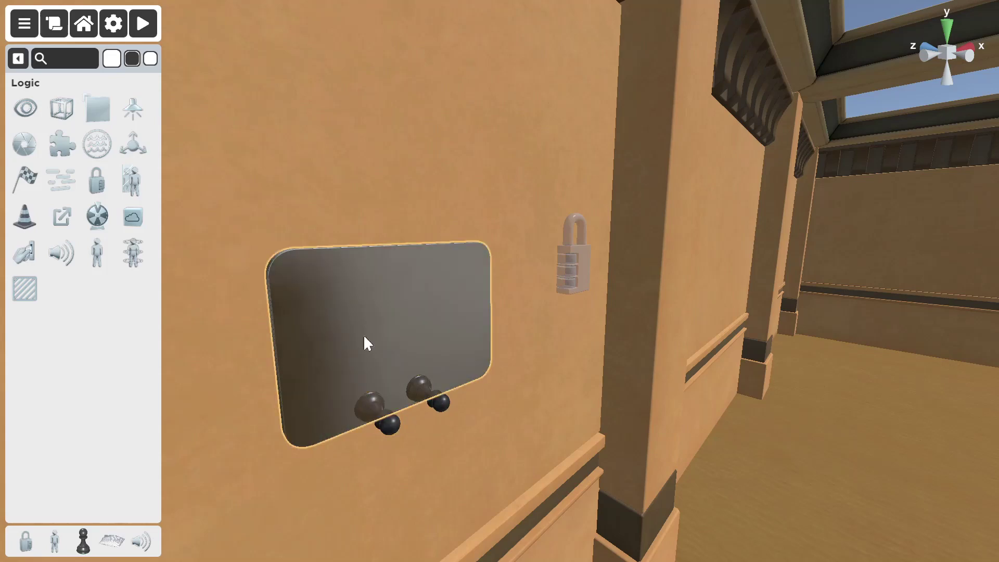
pyautogui.moveTo(574, 409); pyautogui.dragTo(525, 422, button='right')
pyautogui.press('w')
pyautogui.click(777, 192)
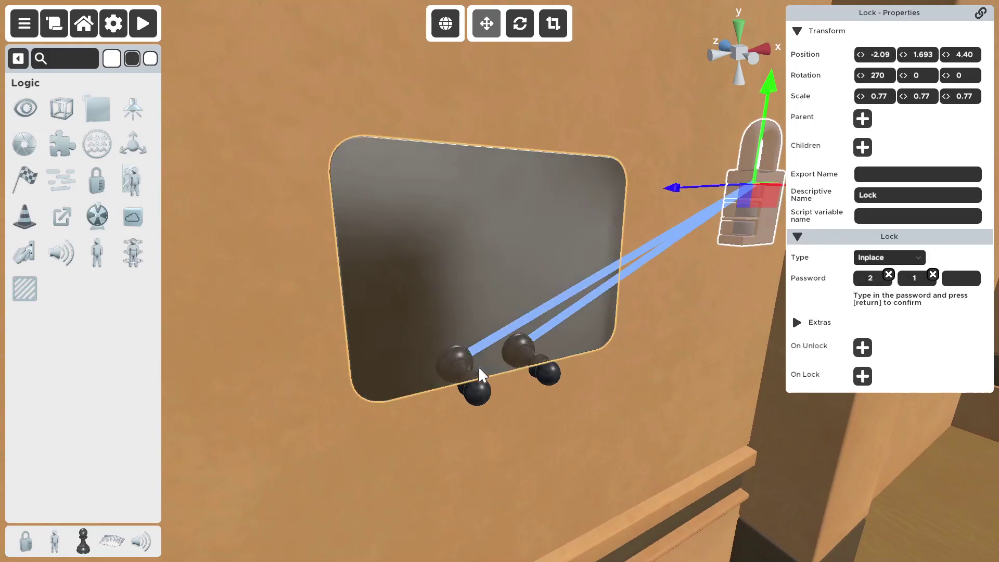
pyautogui.click(464, 375)
pyautogui.click(768, 201)
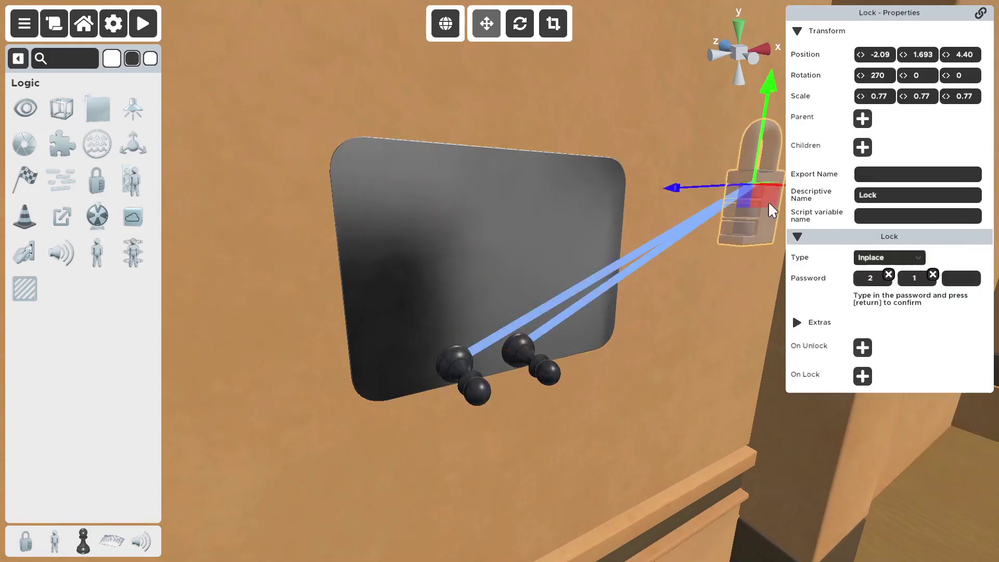
# Try starting node 3 on the pawn slider at X -2.69 and return it to node 0
pyautogui.click(454, 375)
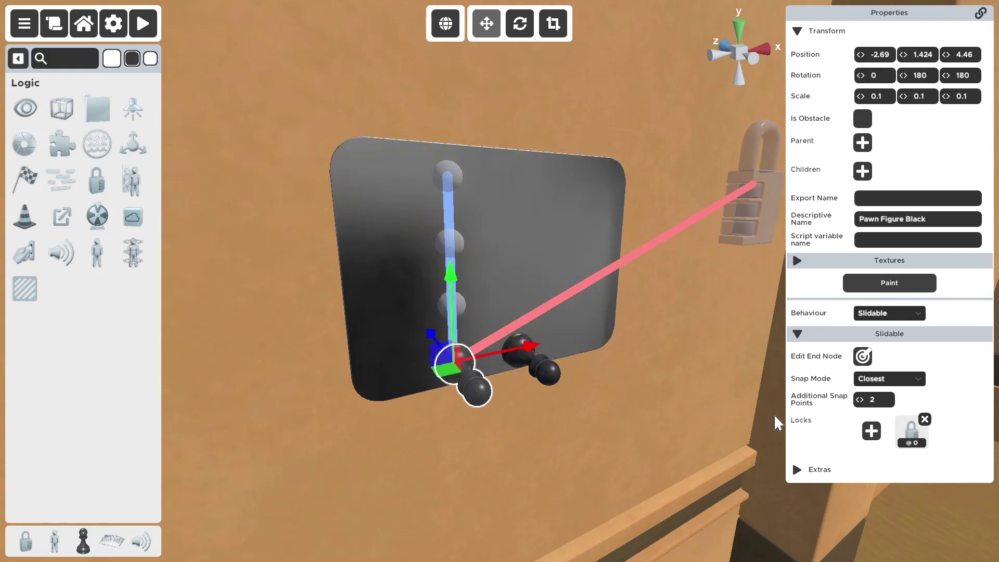
pyautogui.click(796, 470)
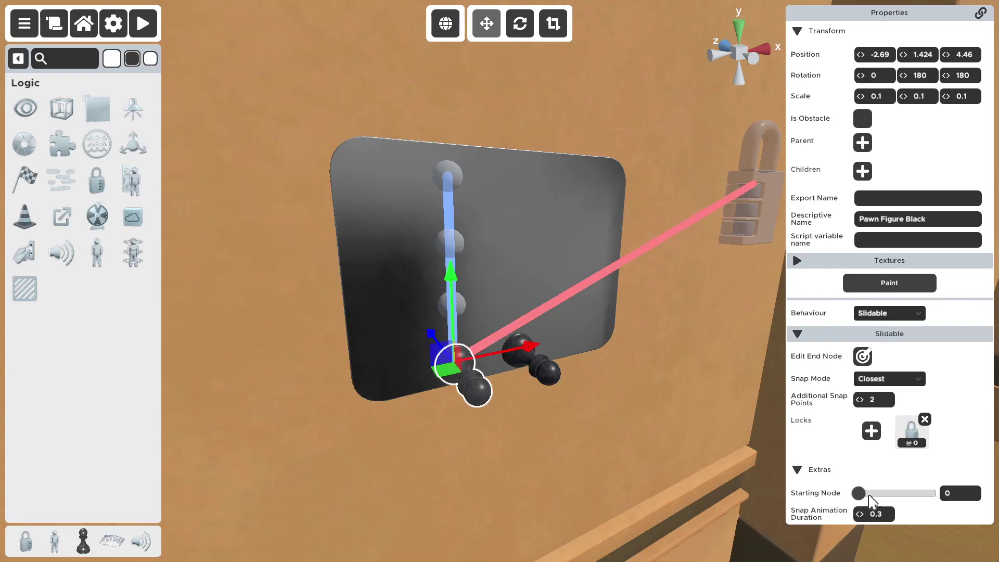
pyautogui.moveTo(872, 502); pyautogui.dragTo(939, 502)
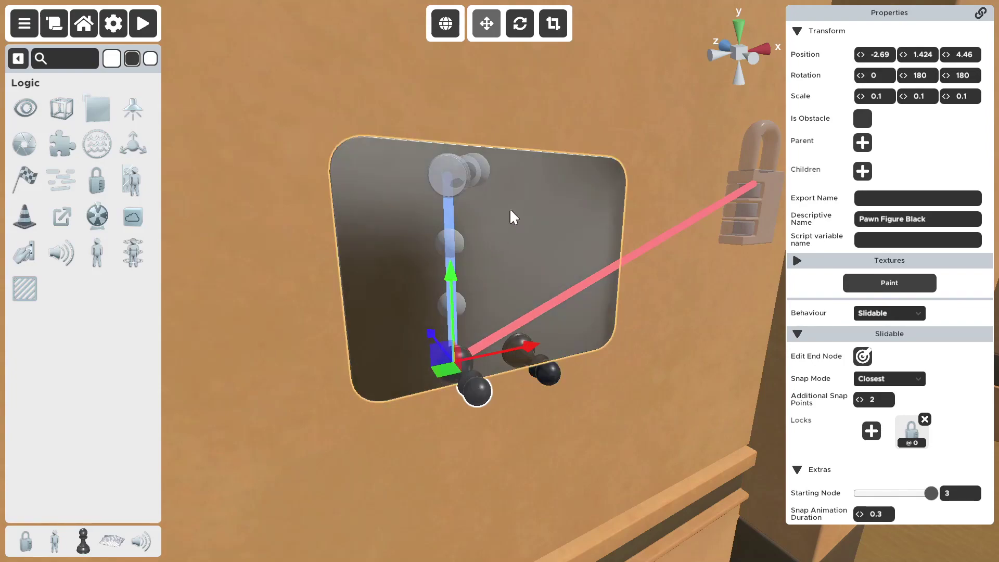
pyautogui.moveTo(932, 494); pyautogui.dragTo(689, 465)
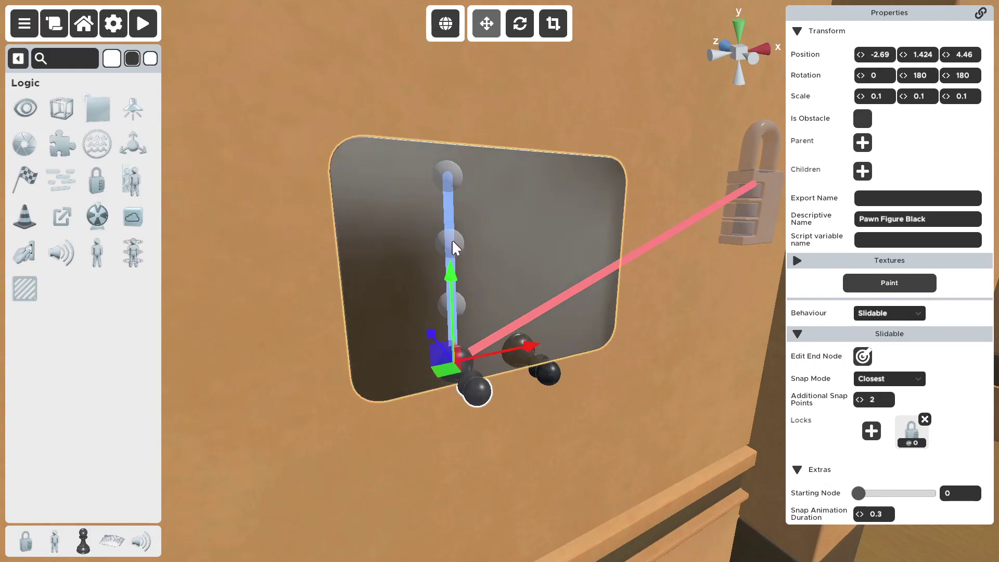
# Select the pawn slider at X -2.59 and run a play test of the room
pyautogui.click(554, 376)
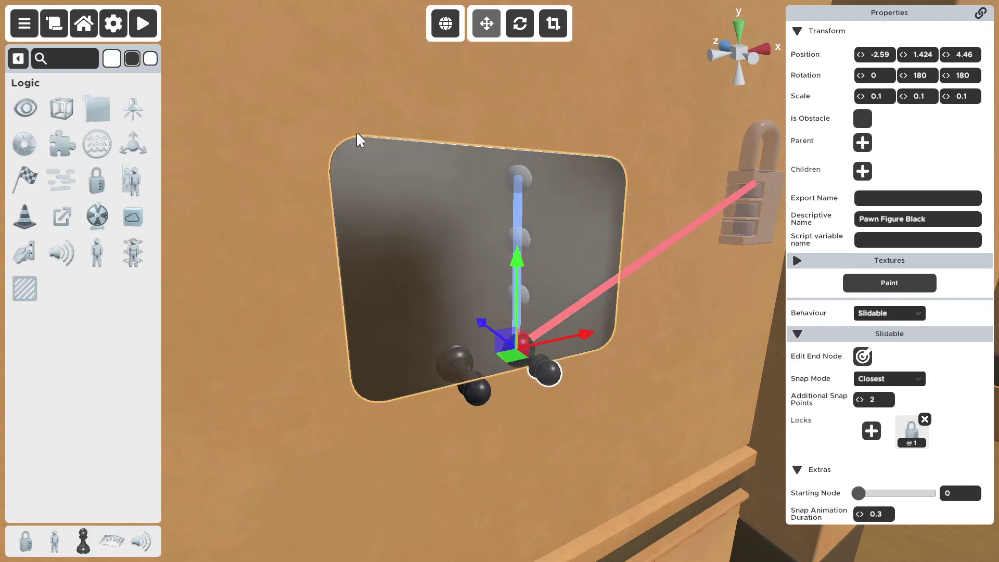
pyautogui.click(142, 23)
pyautogui.press('w')
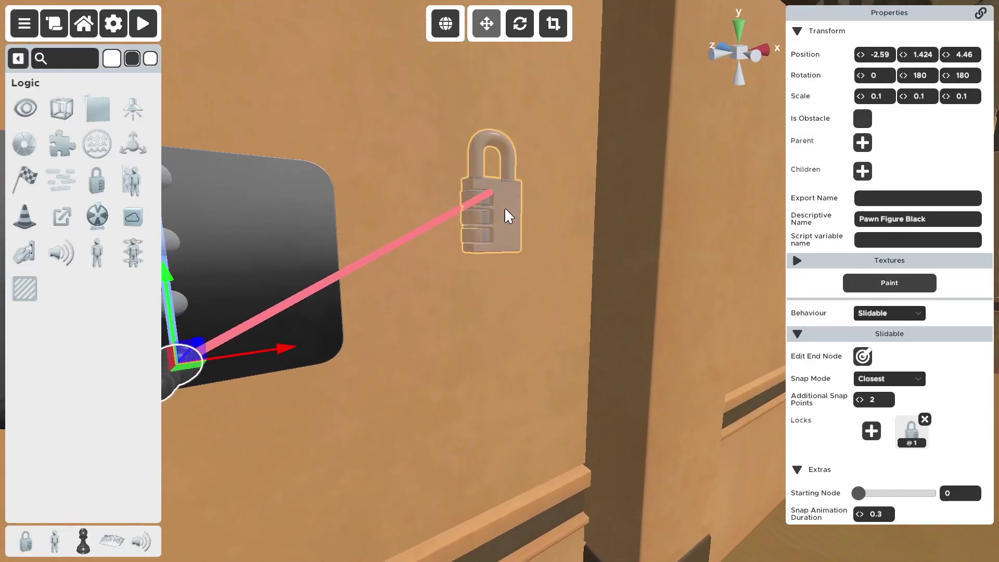
pyautogui.click(504, 208)
pyautogui.click(16, 60)
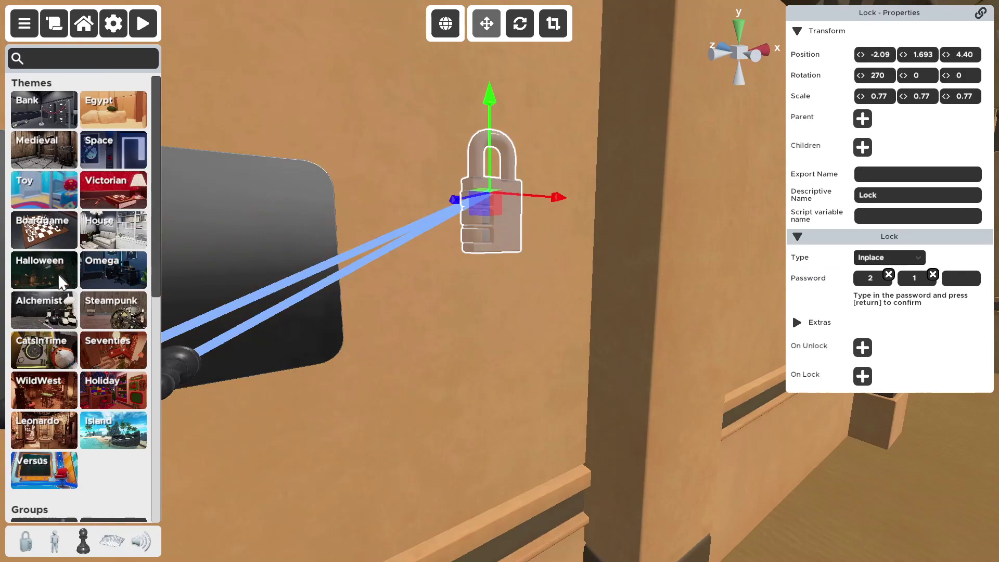
pyautogui.scroll(-8, 76, 486)
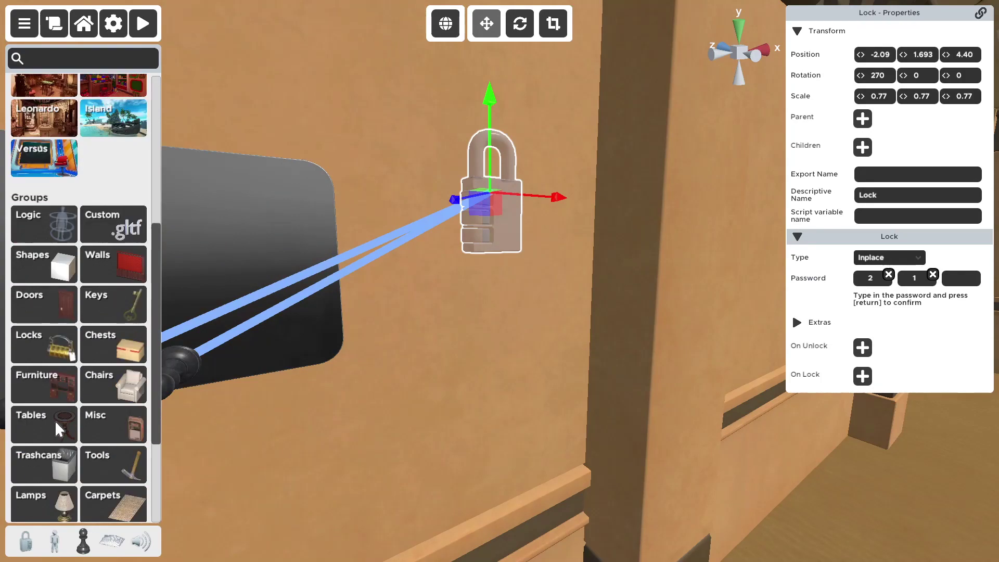
pyautogui.click(66, 391)
pyautogui.scroll(3, 78, 151)
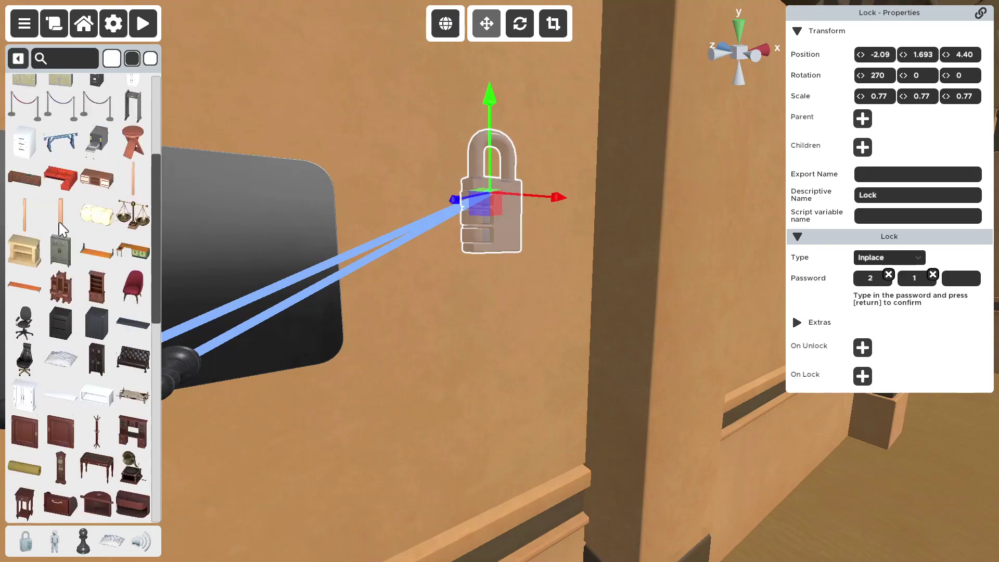
pyautogui.scroll(7, 57, 148)
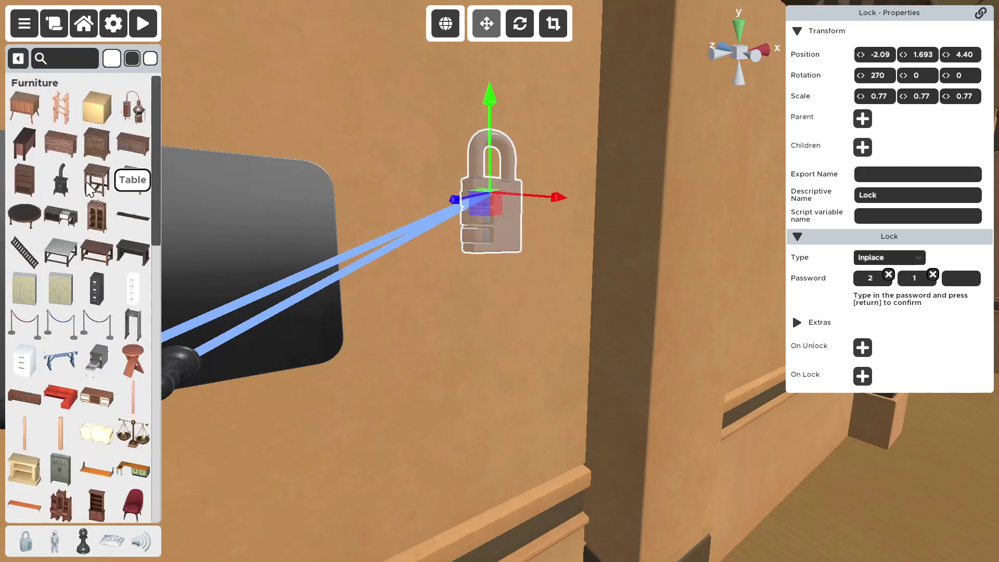
pyautogui.press('Escape')
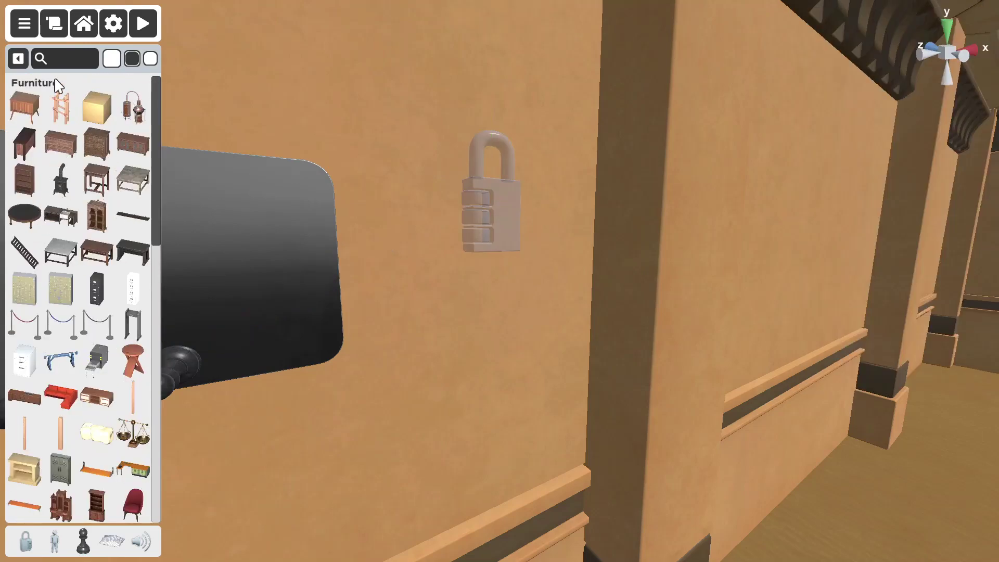
# Place a black knight figure from the Boardgame theme on the side of the pillar beside the lock
pyautogui.click(24, 54)
pyautogui.click(46, 226)
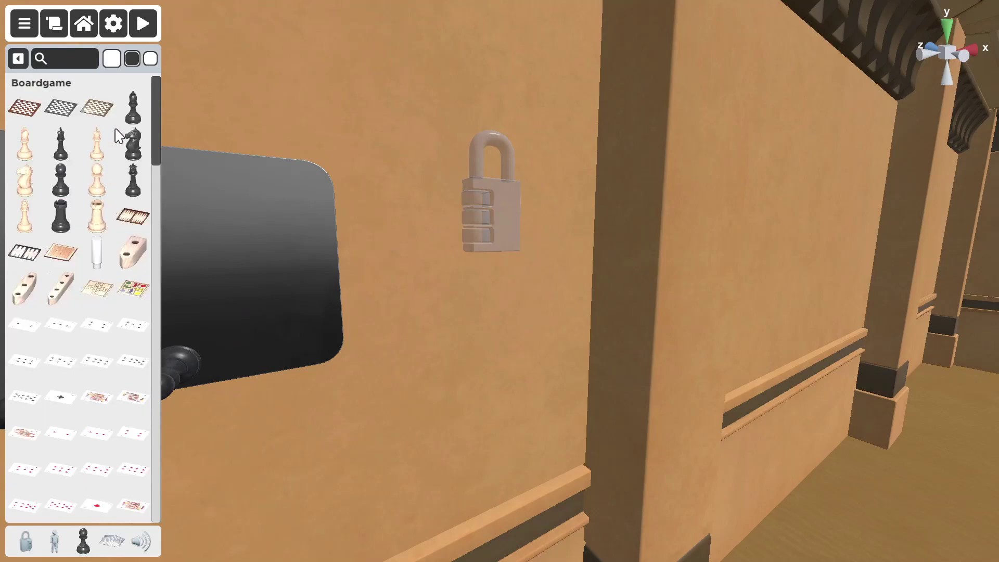
pyautogui.click(99, 108)
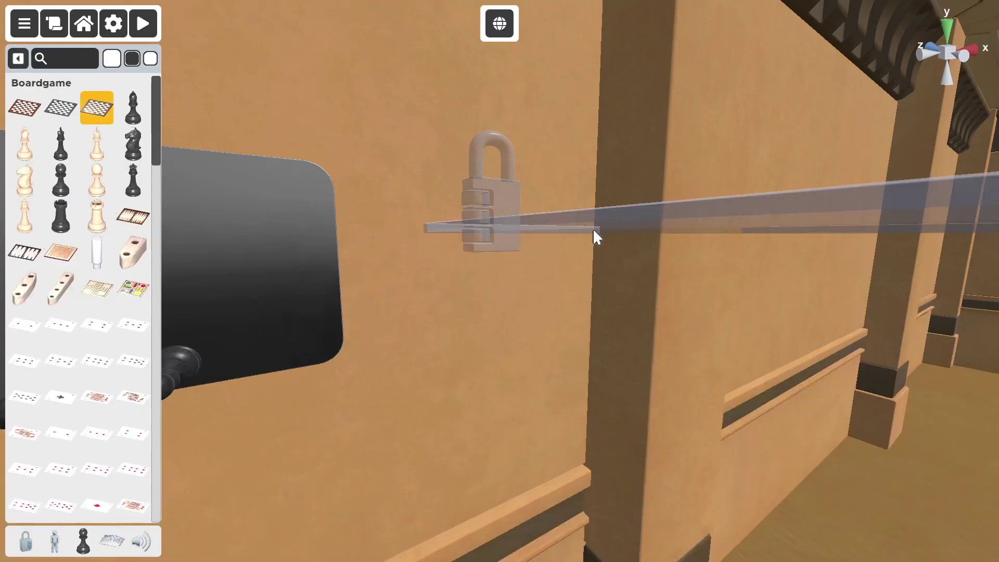
pyautogui.click(133, 144)
pyautogui.click(622, 271)
pyautogui.moveTo(654, 313); pyautogui.dragTo(535, 275, button='right')
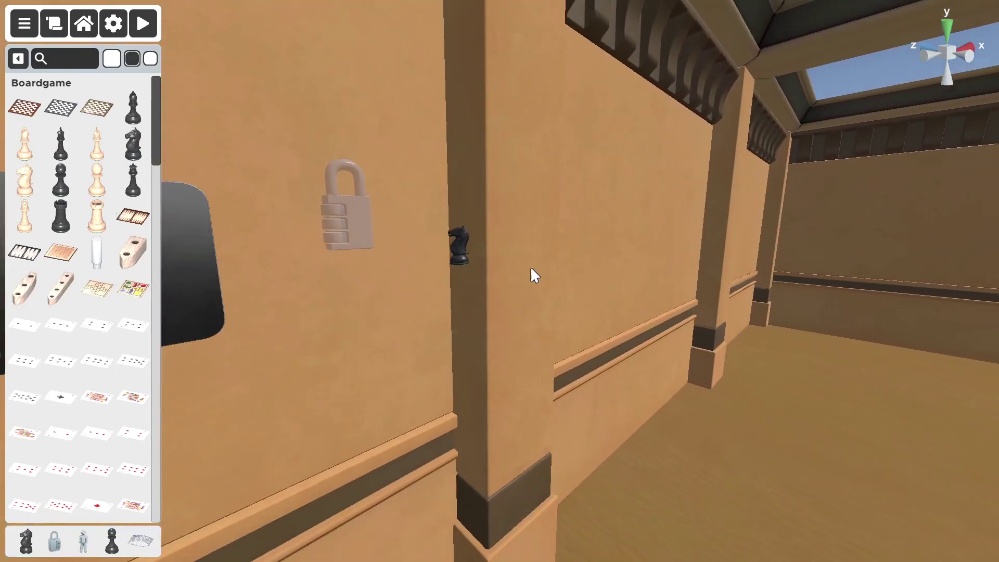
pyautogui.click(463, 236)
# Try to assign the black knight to the lock's On Unlock event
pyautogui.click(335, 223)
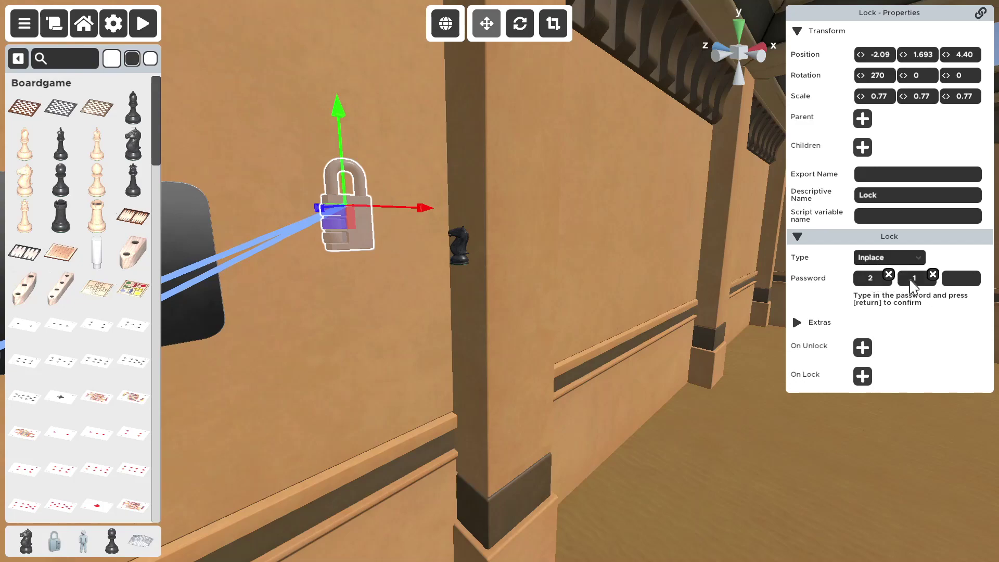
pyautogui.moveTo(770, 294); pyautogui.dragTo(586, 285, button='right')
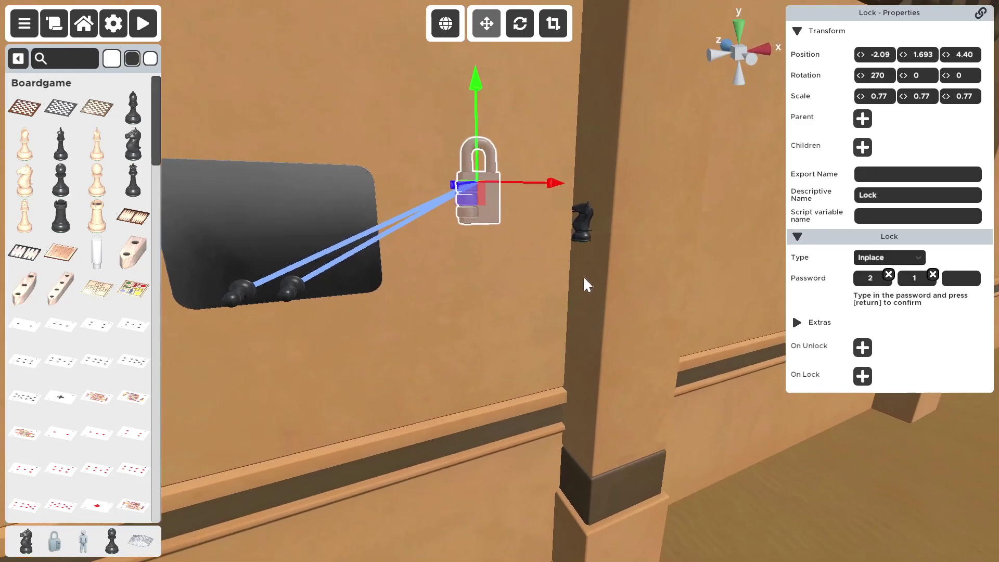
pyautogui.click(862, 348)
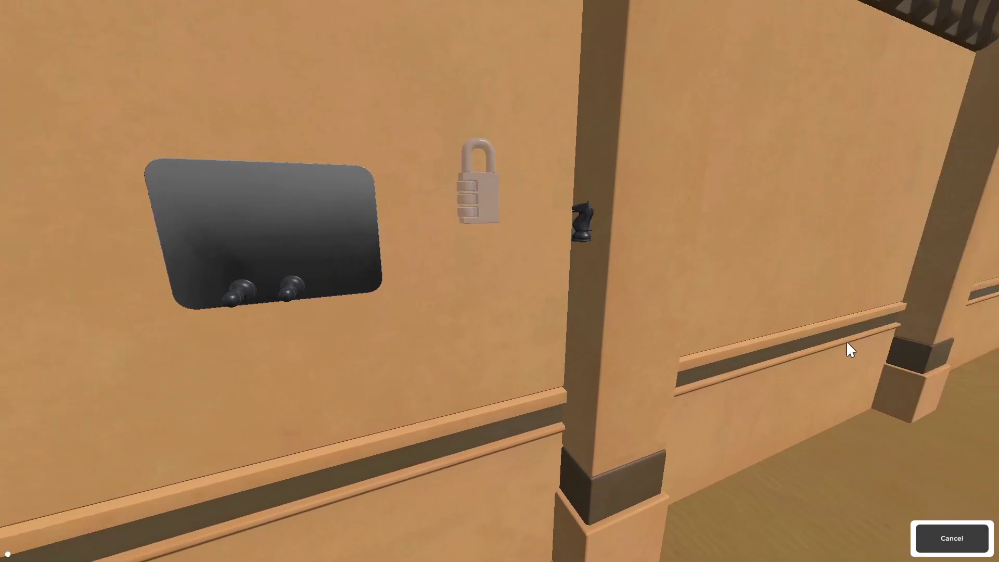
pyautogui.click(586, 225)
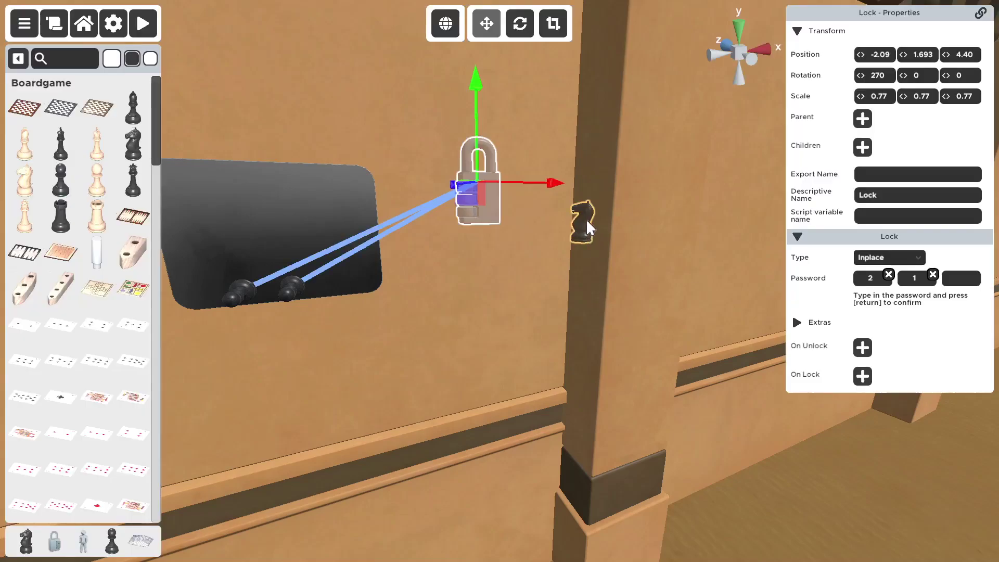
# Set the black knight's behaviour to Animation and move its waypoint along the blue axis, away from the wall into the room
pyautogui.click(585, 220)
pyautogui.click(885, 376)
pyautogui.click(879, 399)
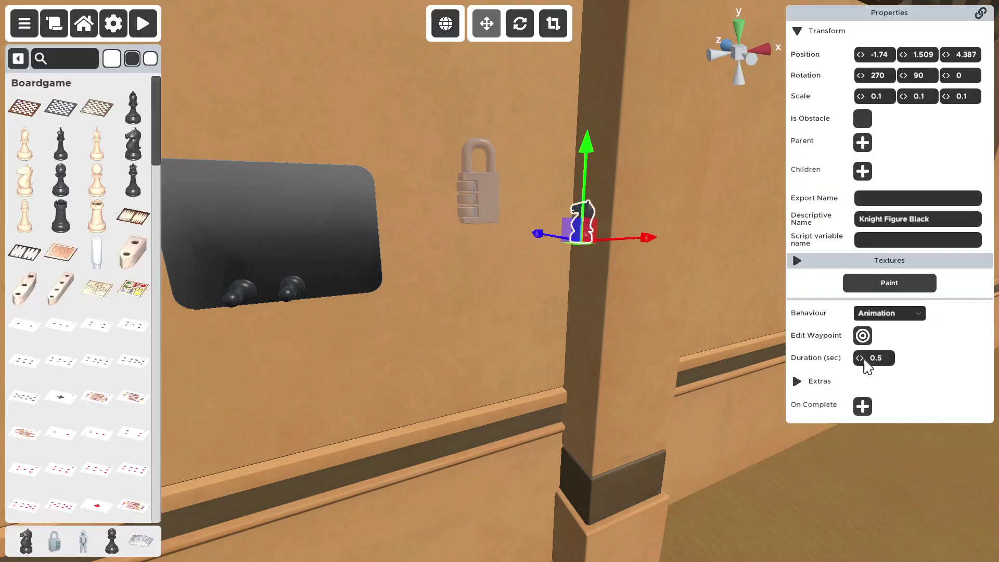
pyautogui.click(861, 337)
pyautogui.moveTo(540, 230); pyautogui.dragTo(676, 287)
pyautogui.moveTo(632, 339); pyautogui.dragTo(724, 355, button='right')
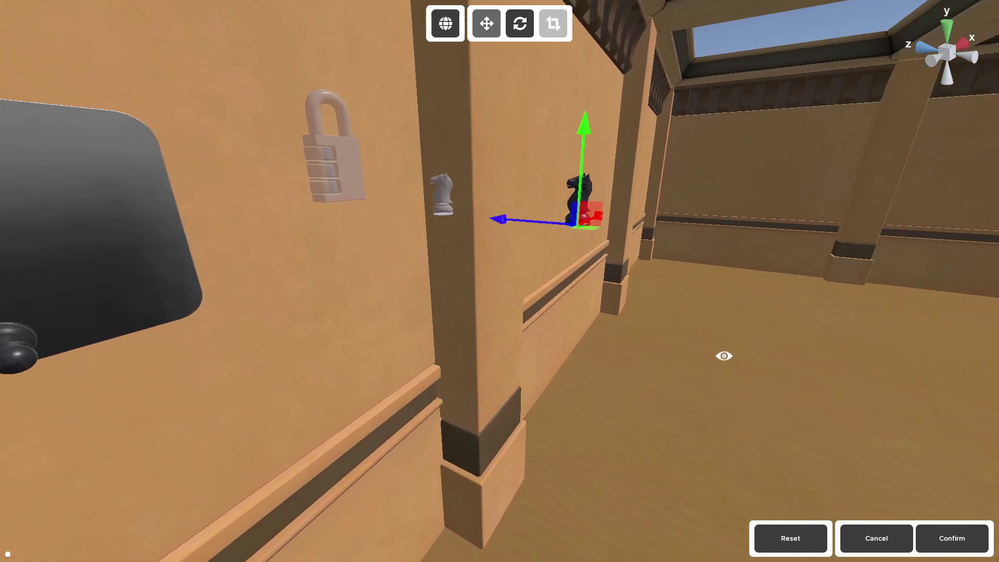
pyautogui.click(959, 536)
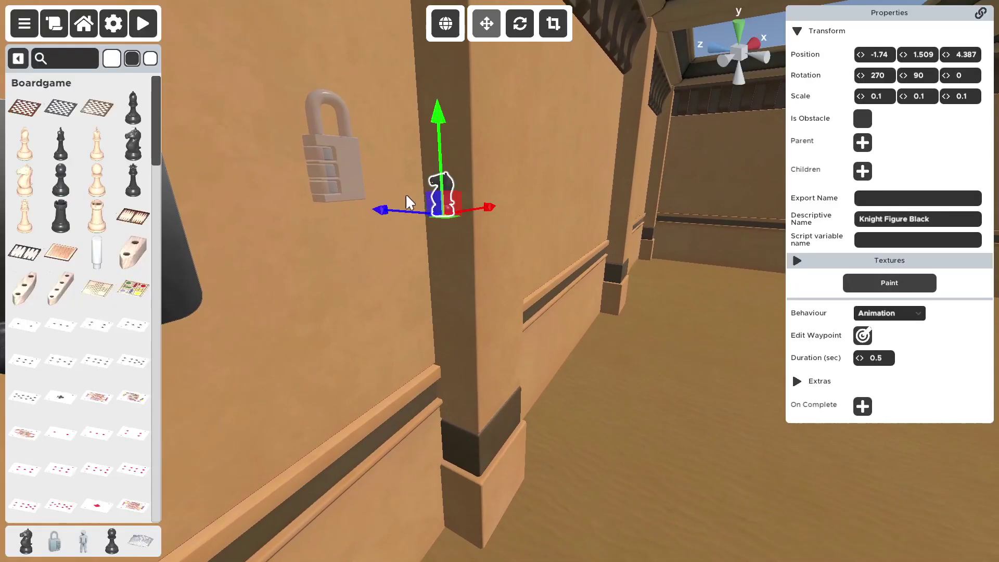
# Add the animated black knight to the lock's On Unlock event, confirm, and select the knight through its link
pyautogui.click(359, 182)
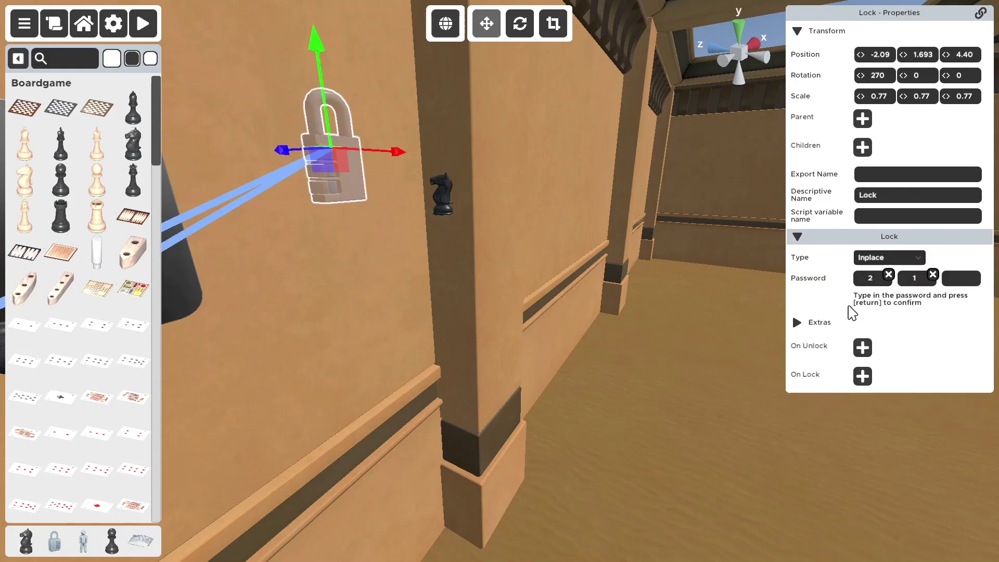
pyautogui.click(862, 347)
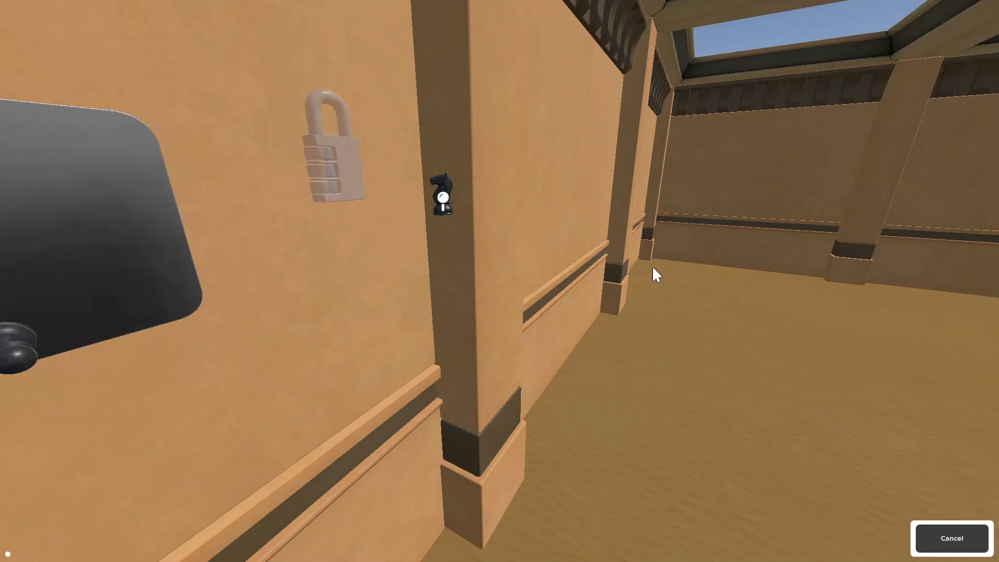
pyautogui.click(446, 192)
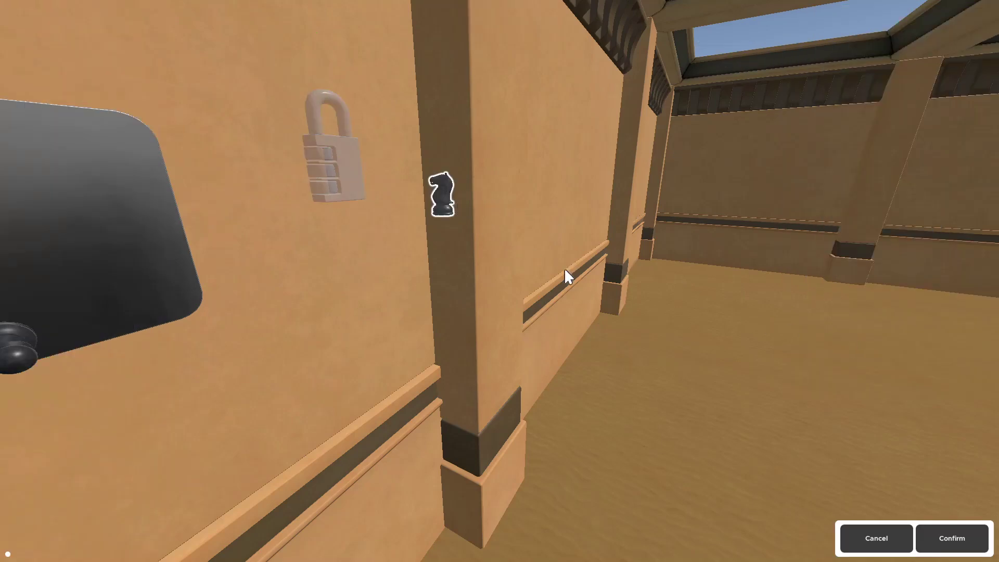
pyautogui.click(952, 536)
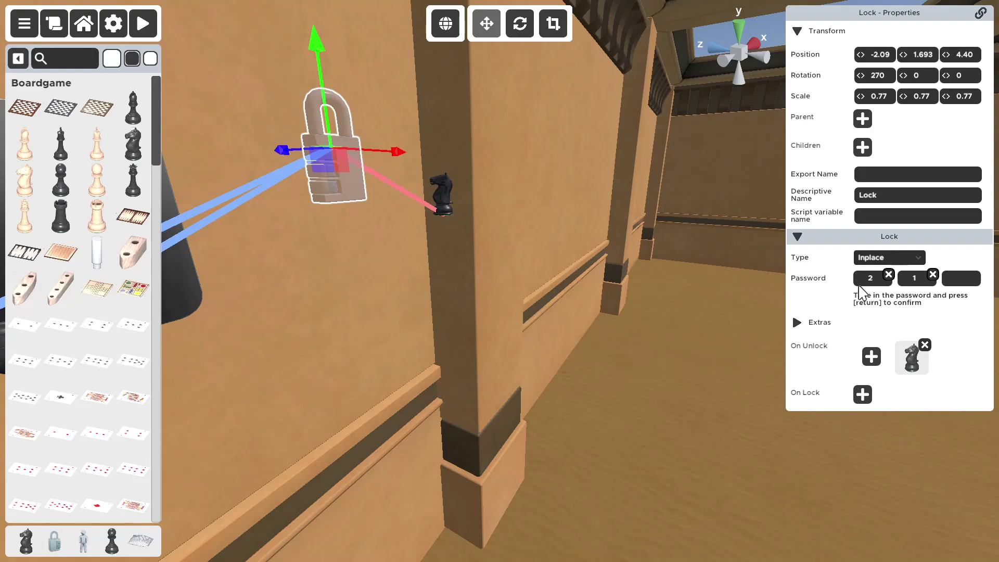
pyautogui.moveTo(624, 276); pyautogui.dragTo(450, 264, button='right')
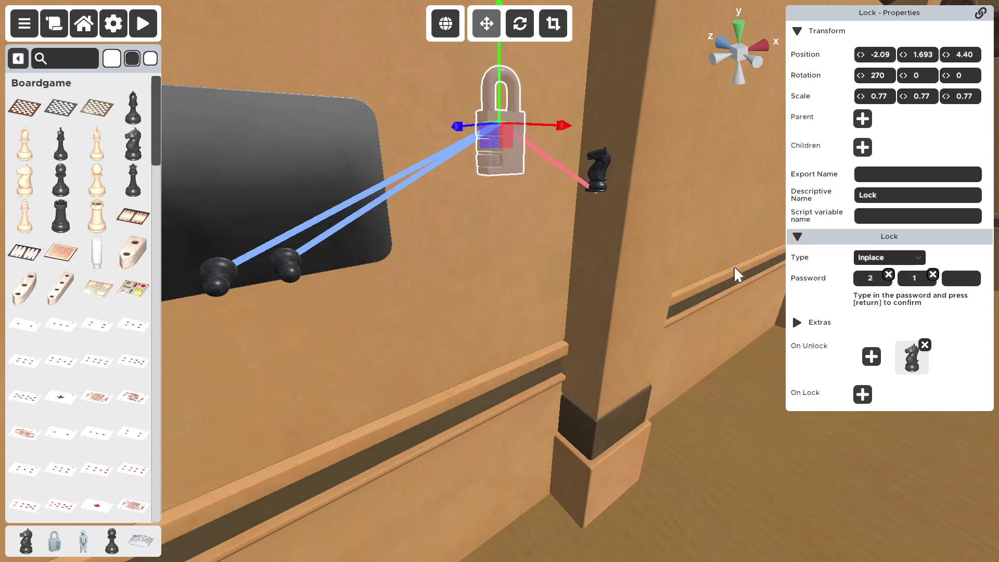
pyautogui.click(911, 359)
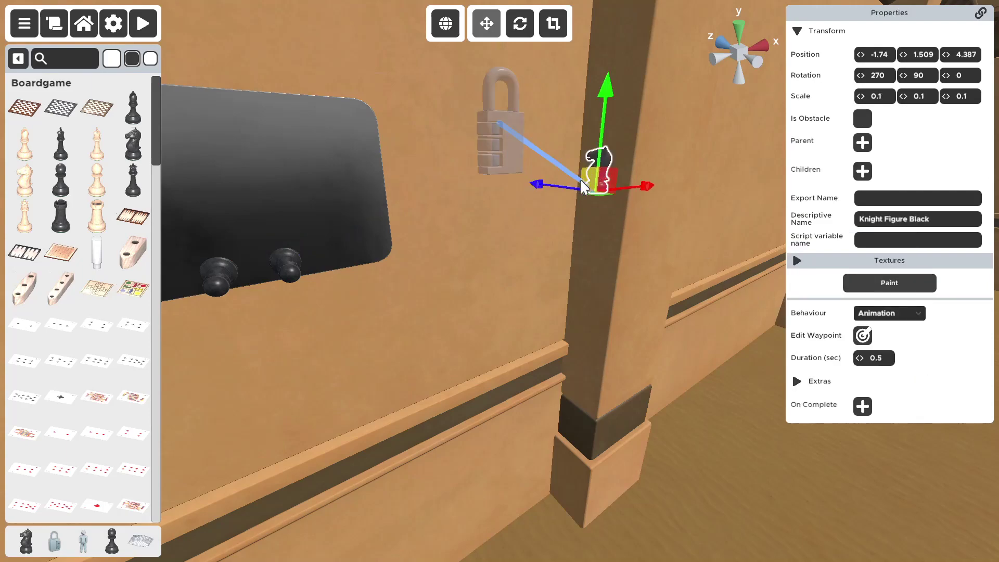
# Review the black knight's animation waypoint in the room and cancel the waypoint editing
pyautogui.click(863, 336)
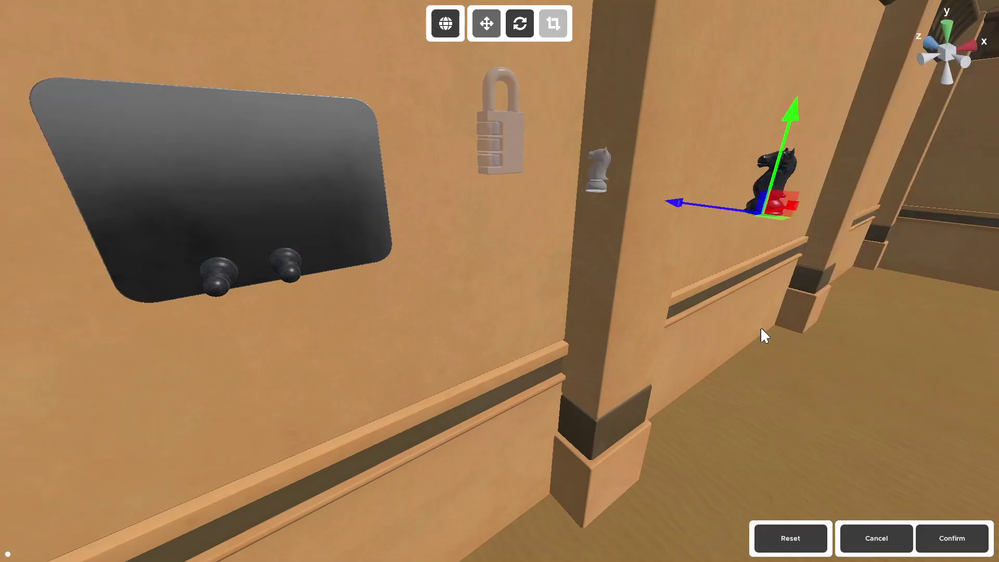
pyautogui.click(892, 535)
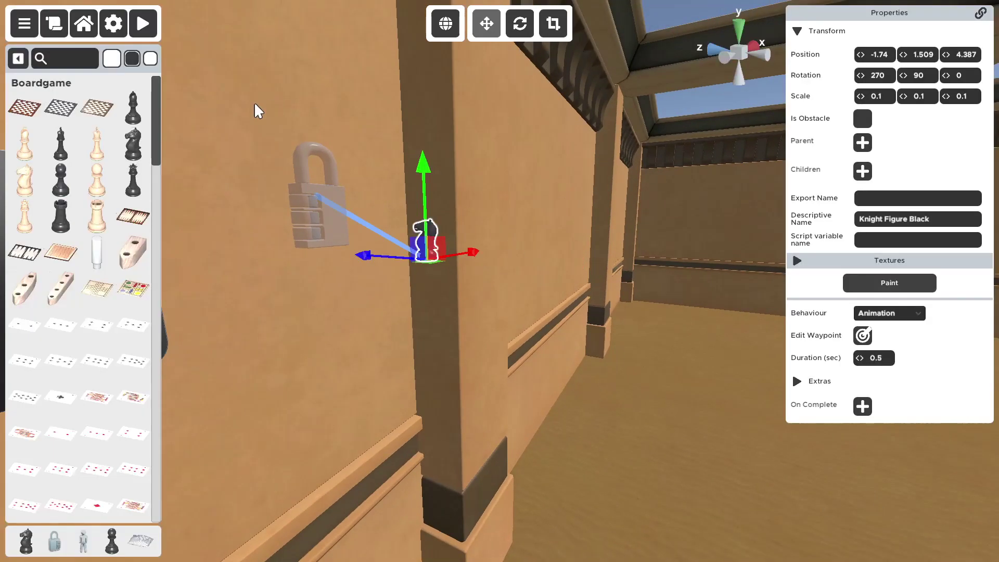
pyautogui.moveTo(391, 120); pyautogui.dragTo(207, 99, button='right')
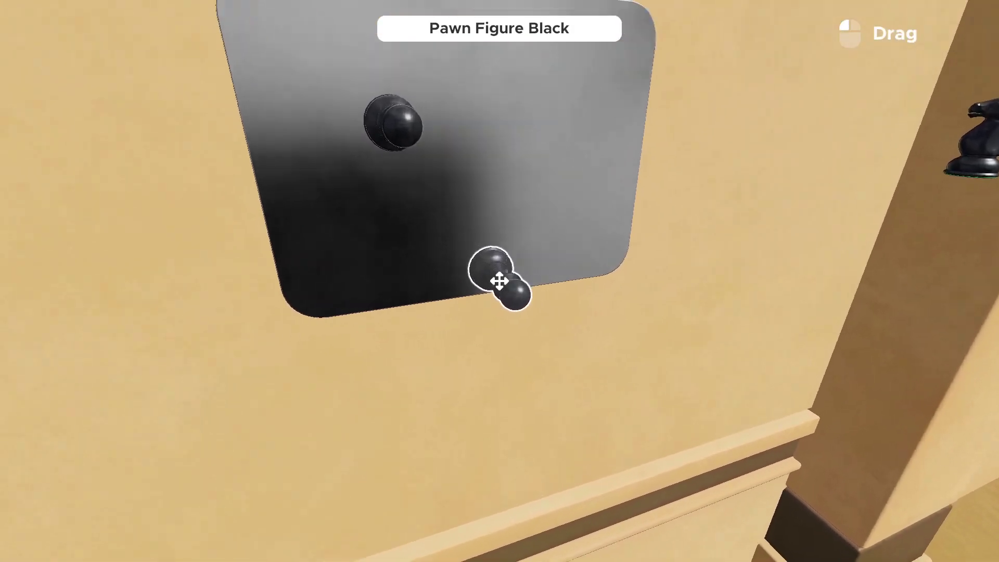
# Play-test the puzzle by sliding the pawns along the wall panel while watching the black knight, and return to the editor
pyautogui.moveTo(499, 281); pyautogui.dragTo(499, 281)
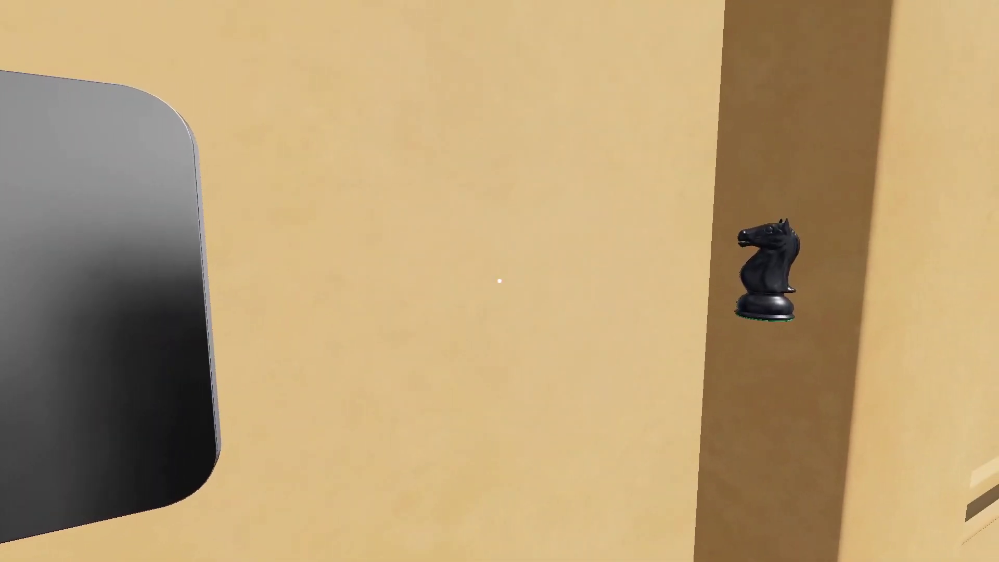
pyautogui.moveTo(499, 281); pyautogui.dragTo(499, 280)
pyautogui.press('w')
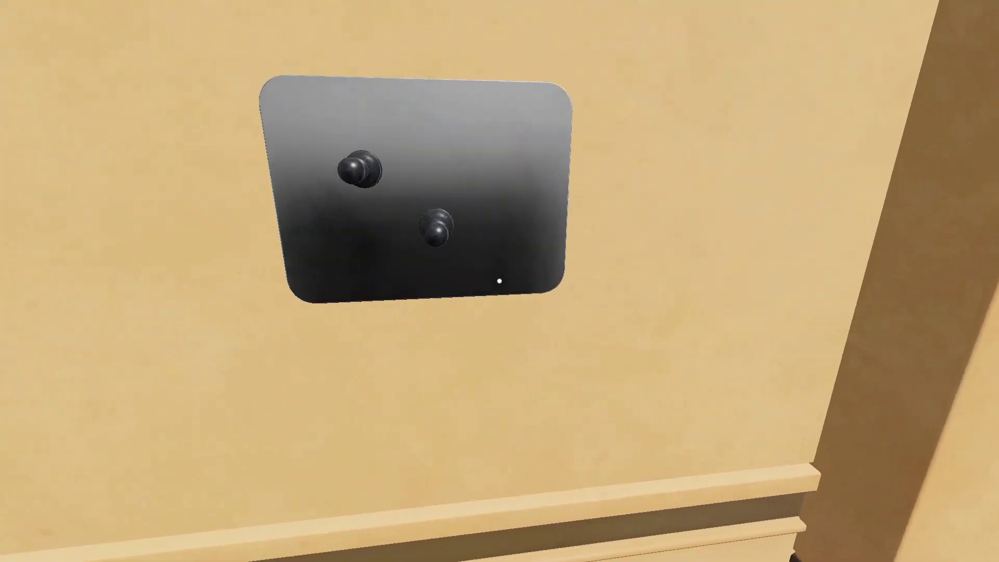
pyautogui.moveTo(499, 281); pyautogui.dragTo(499, 281)
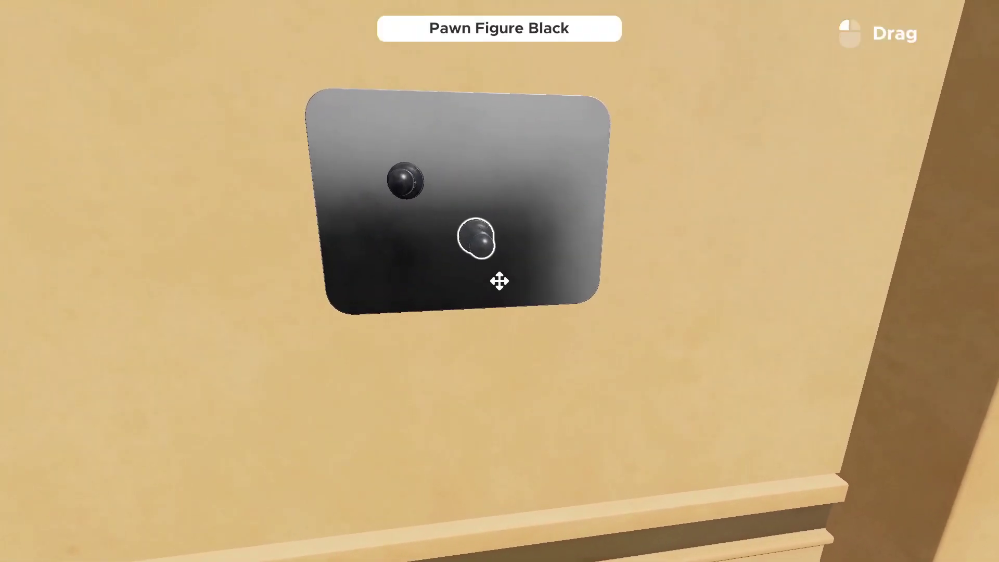
pyautogui.press('Escape')
# Inspect the properties of the left pawn and of the wall panel behind the pawns
pyautogui.moveTo(493, 308)
pyautogui.mouseDown(button='right')
pyautogui.moveTo(475, 317)
pyautogui.moveTo(505, 295)
pyautogui.mouseUp(button='right')
pyautogui.press('w')
pyautogui.click(509, 312)
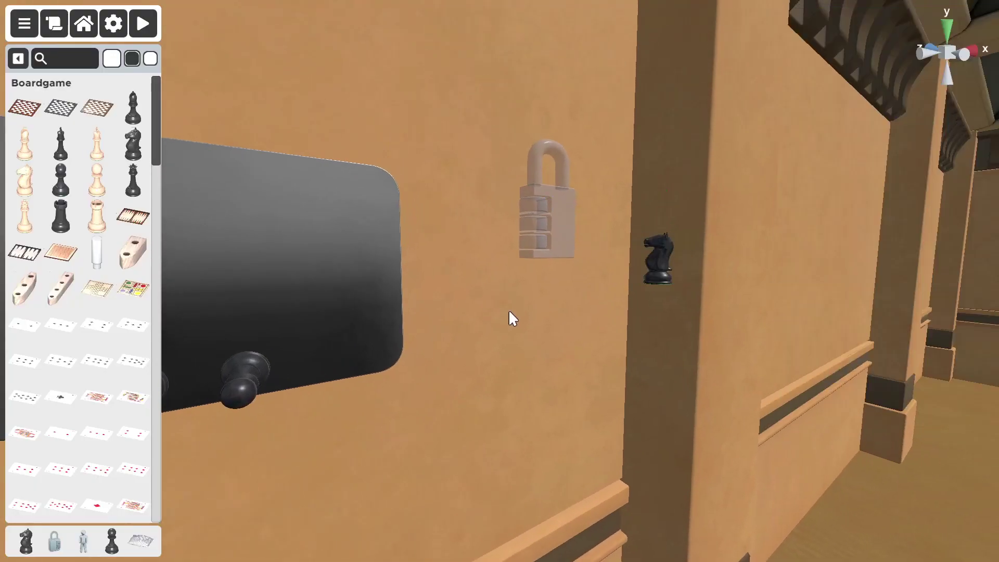
pyautogui.scroll(-5, 512, 318)
pyautogui.click(422, 303)
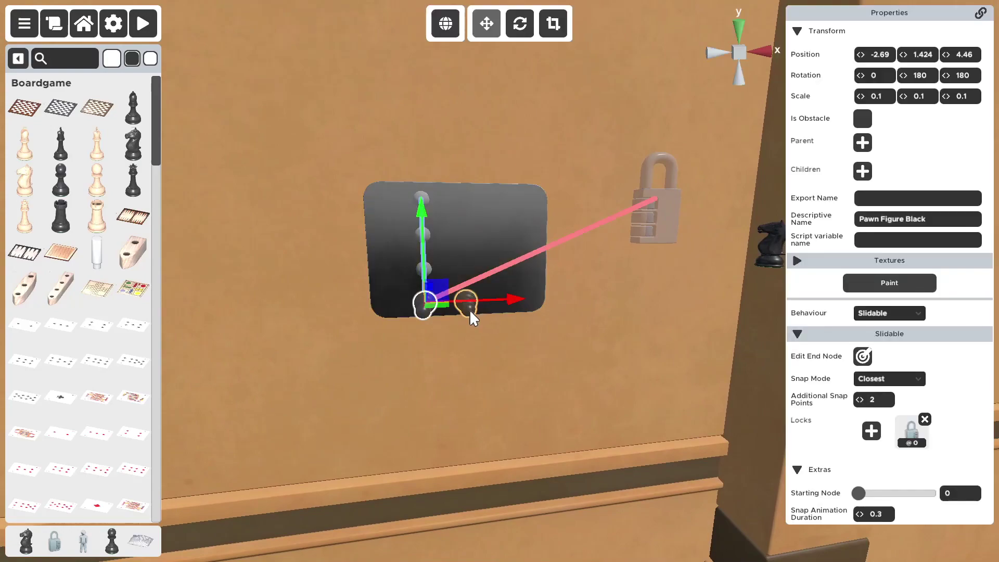
pyautogui.click(523, 341)
pyautogui.scroll(5, 526, 342)
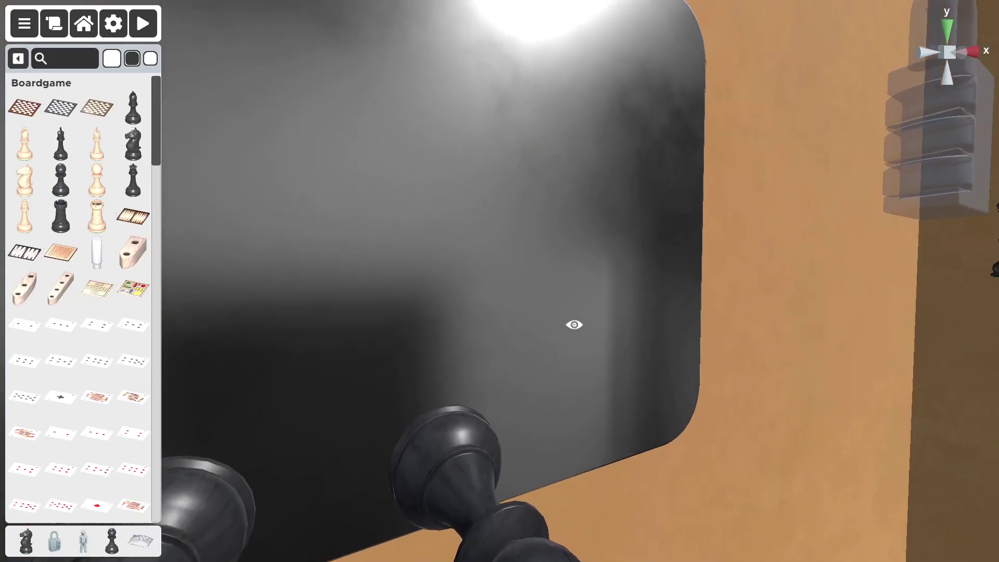
pyautogui.scroll(-5, 574, 324)
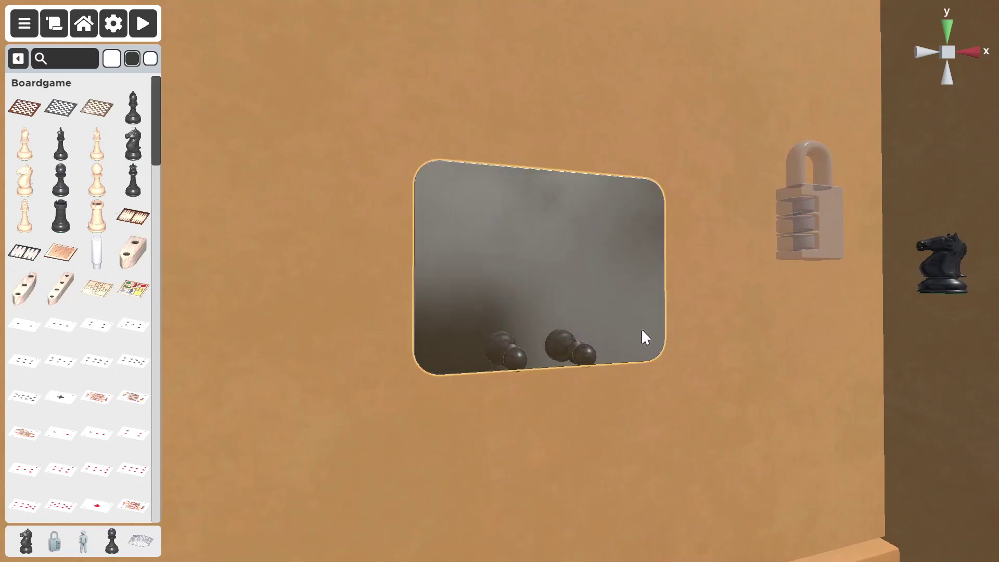
pyautogui.click(623, 324)
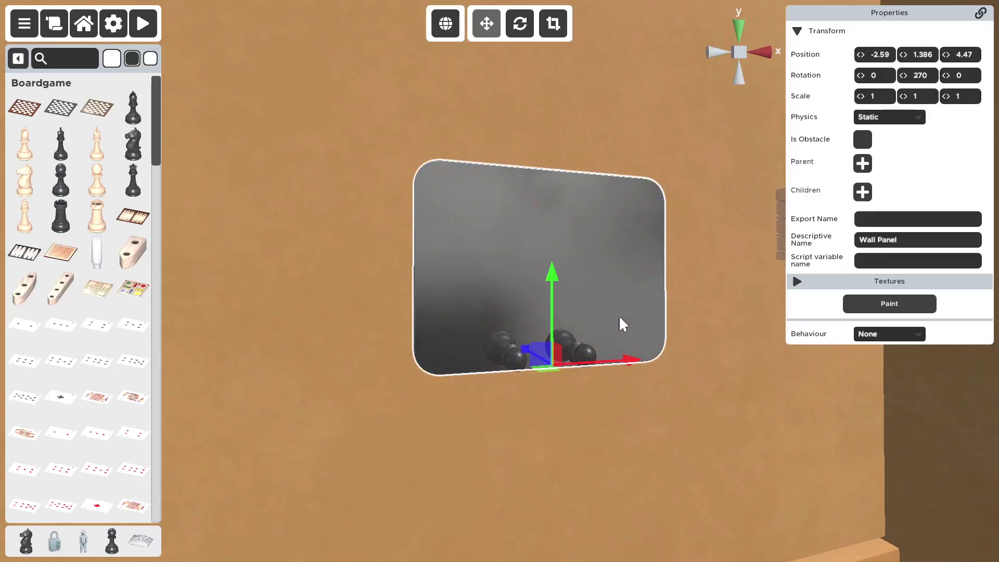
pyautogui.click(660, 375)
# Compare the two slidable pawns' snap points and the lock password position each pawn is linked to
pyautogui.click(578, 351)
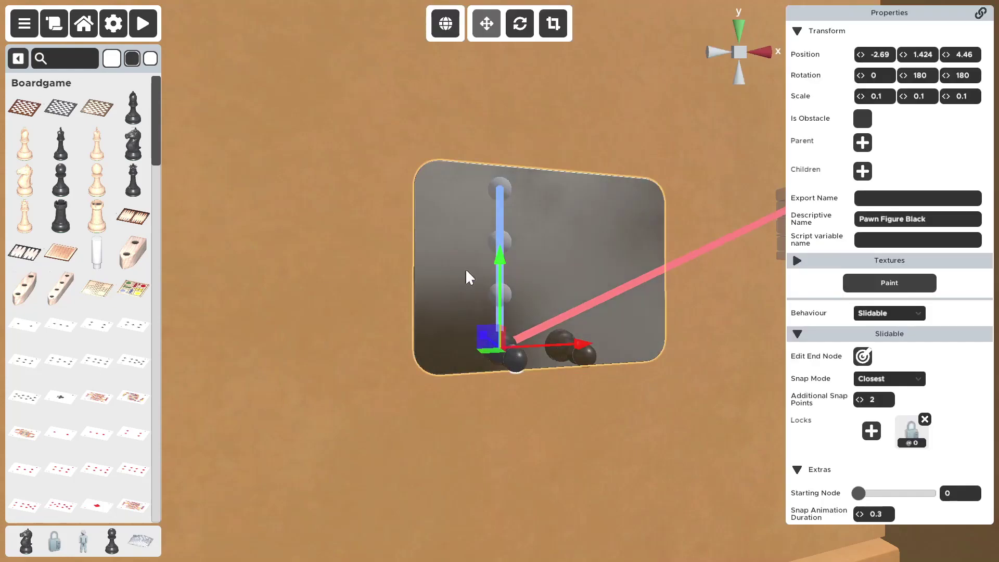
pyautogui.click(668, 446)
pyautogui.click(570, 339)
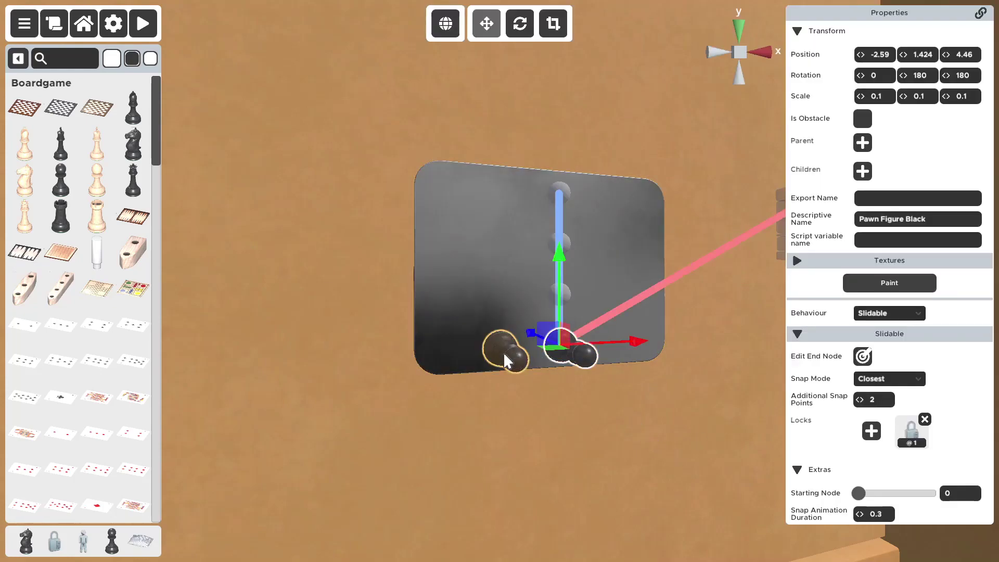
pyautogui.click(503, 352)
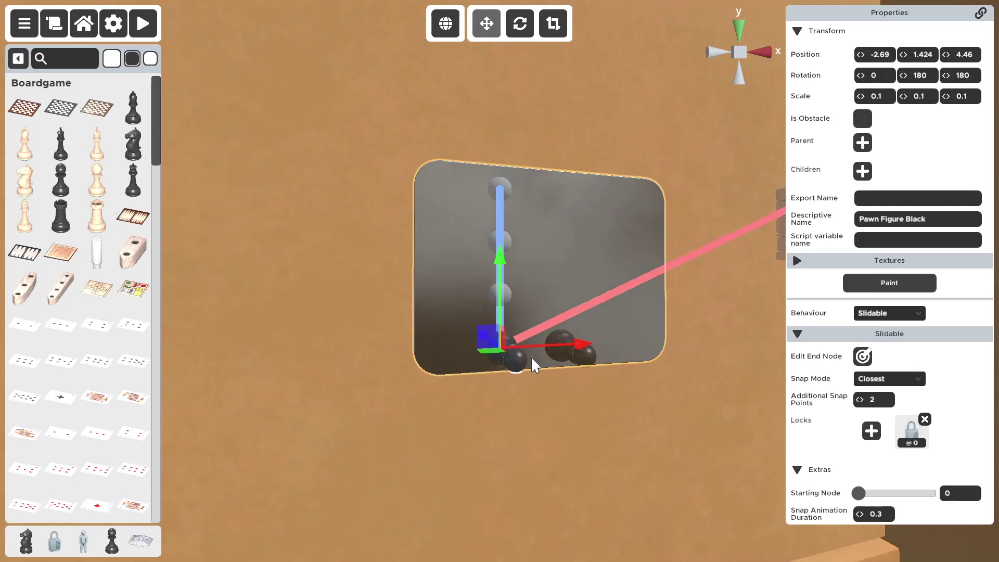
pyautogui.click(545, 404)
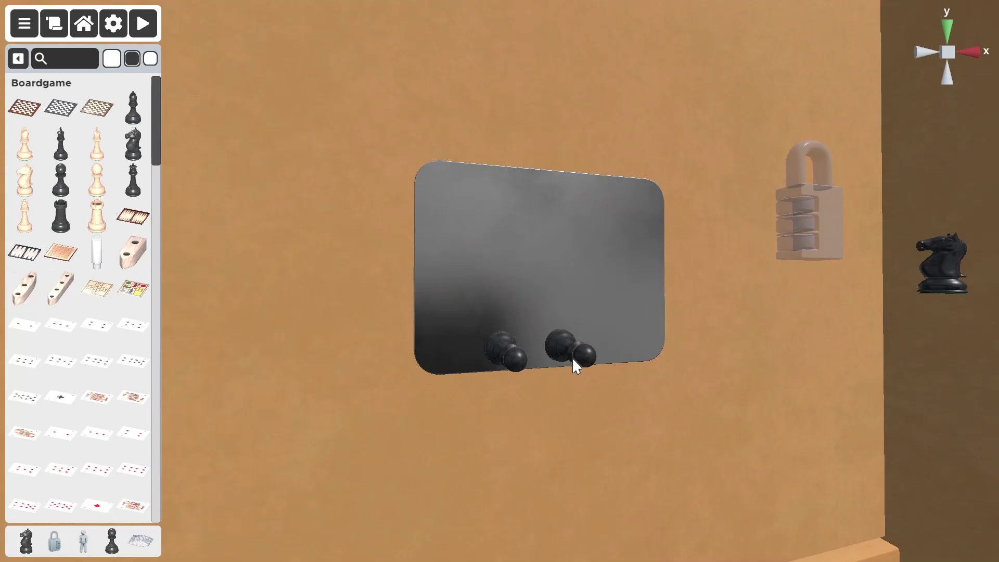
pyautogui.moveTo(573, 357); pyautogui.dragTo(583, 339, button='right')
pyautogui.click(456, 356)
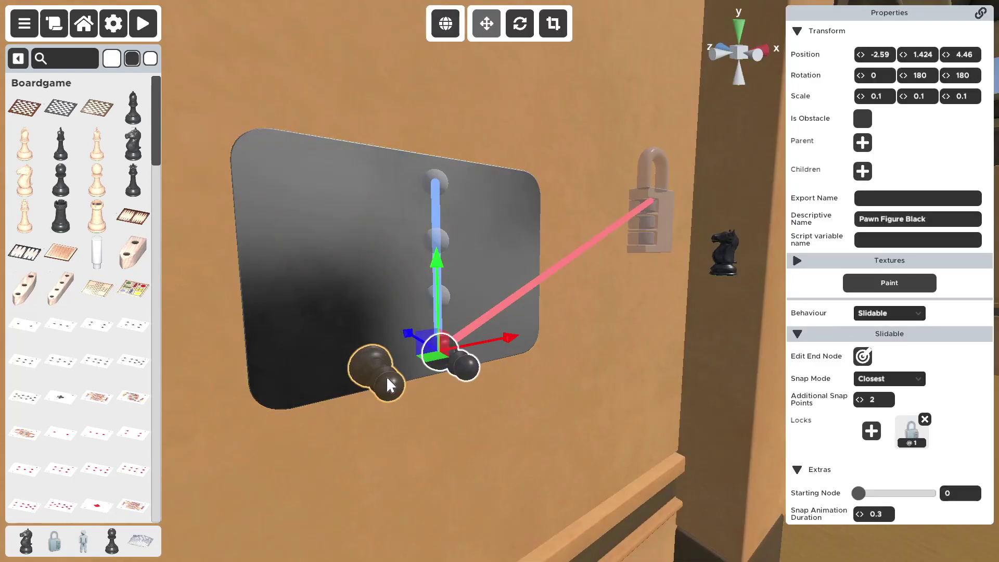
pyautogui.click(386, 376)
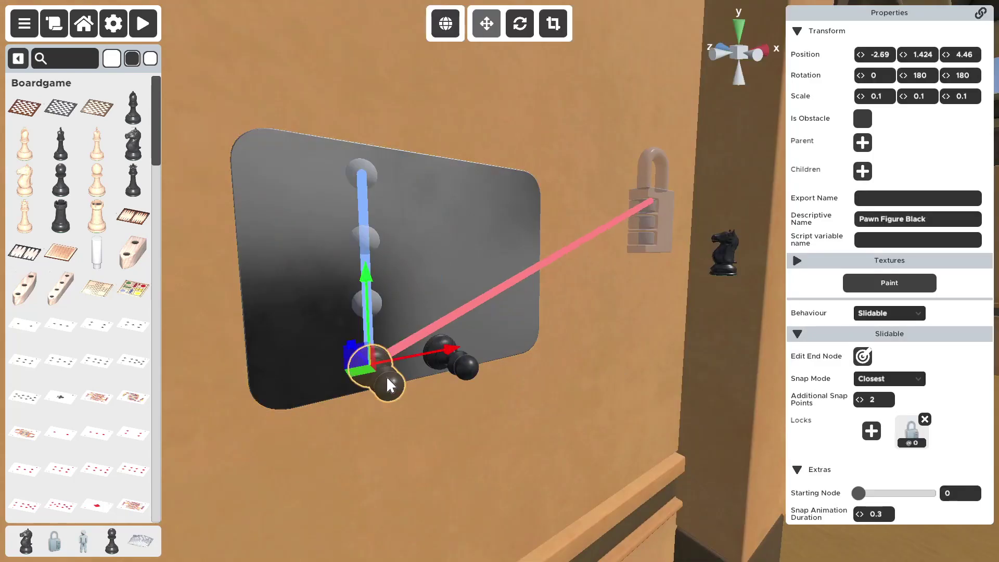
pyautogui.click(471, 368)
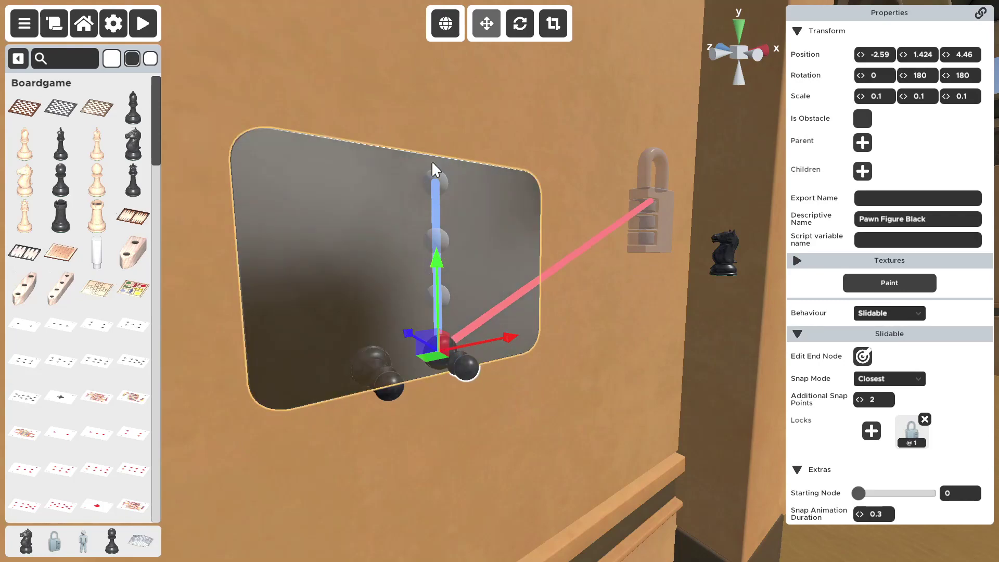
# Check how the lock's password entries and On Unlock link relate to the left pawn
pyautogui.click(672, 236)
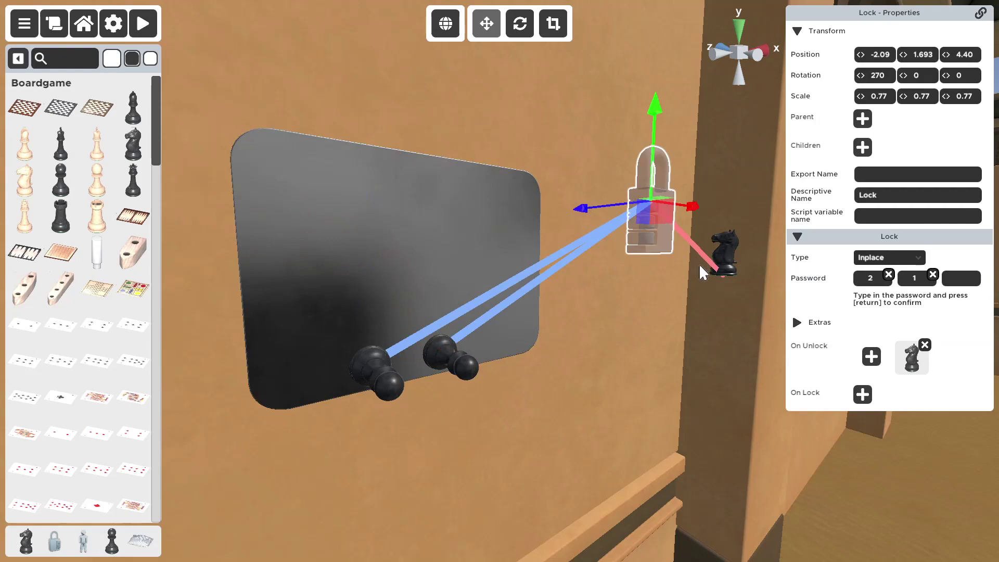
pyautogui.click(379, 382)
pyautogui.click(668, 245)
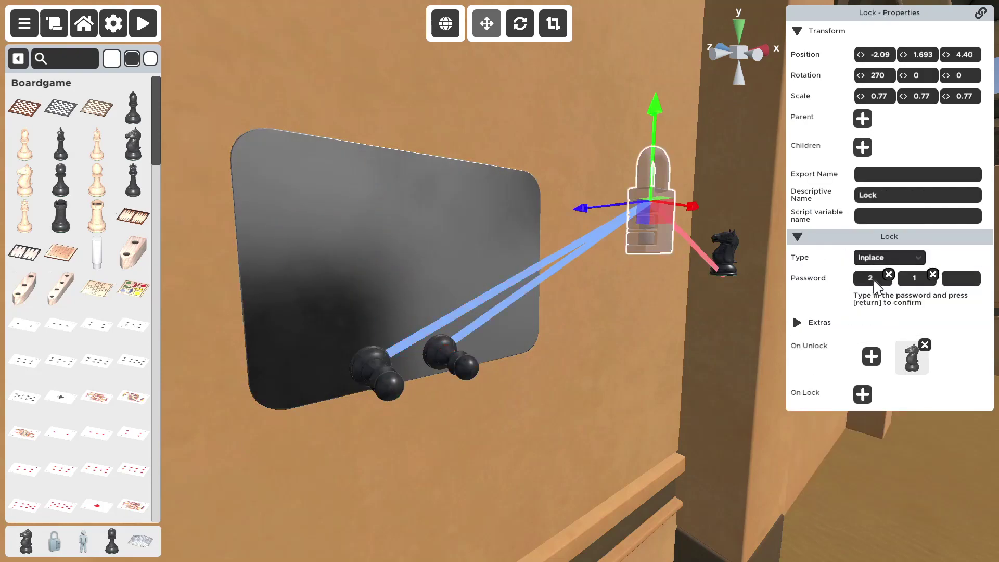
# Open the lock linking of the left pawn, examine the options shown on the lock, and confirm
pyautogui.click(420, 384)
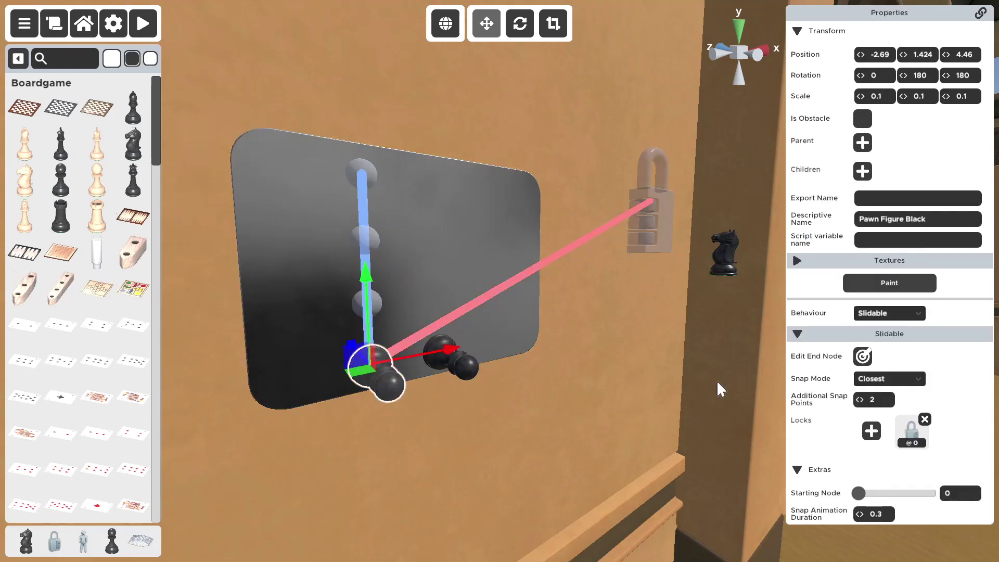
pyautogui.click(866, 434)
pyautogui.click(683, 213)
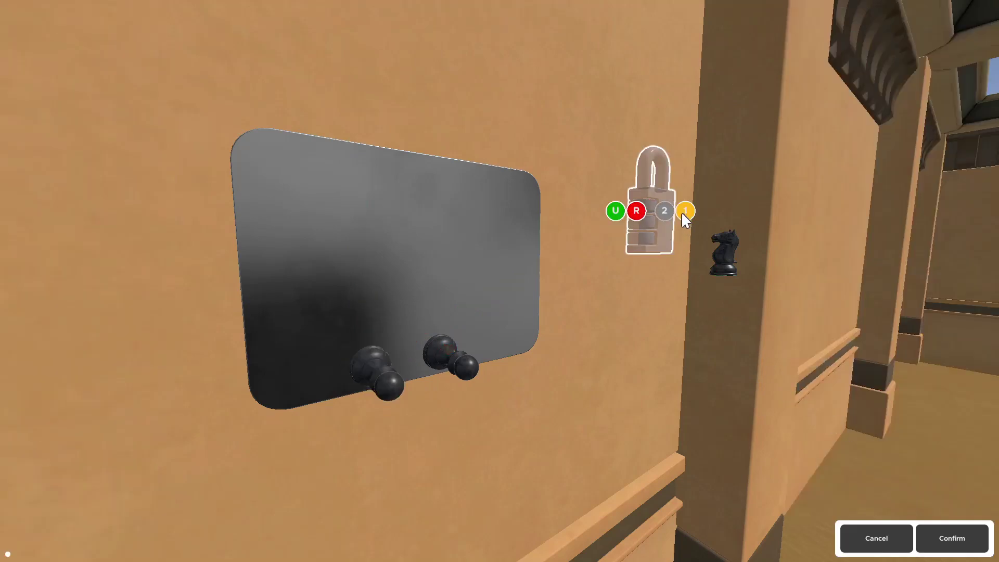
pyautogui.click(980, 545)
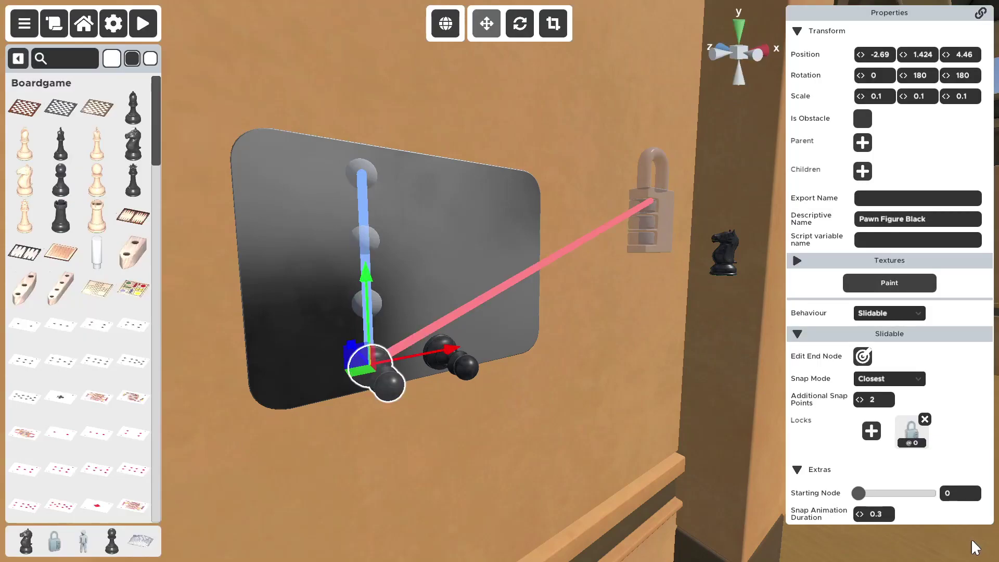
# Compare the right pawn's lock link with the second password entry on the lock
pyautogui.click(460, 369)
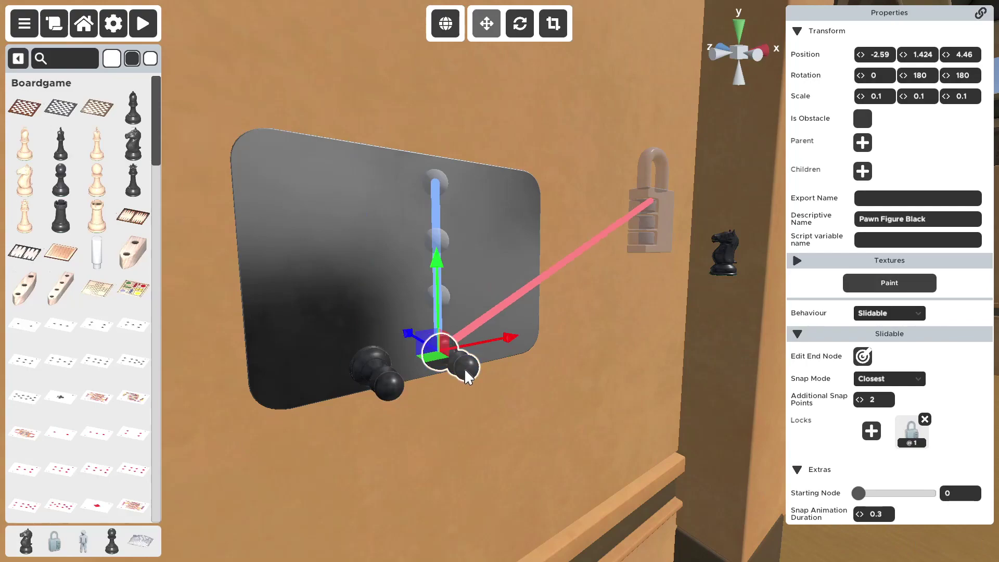
pyautogui.click(647, 221)
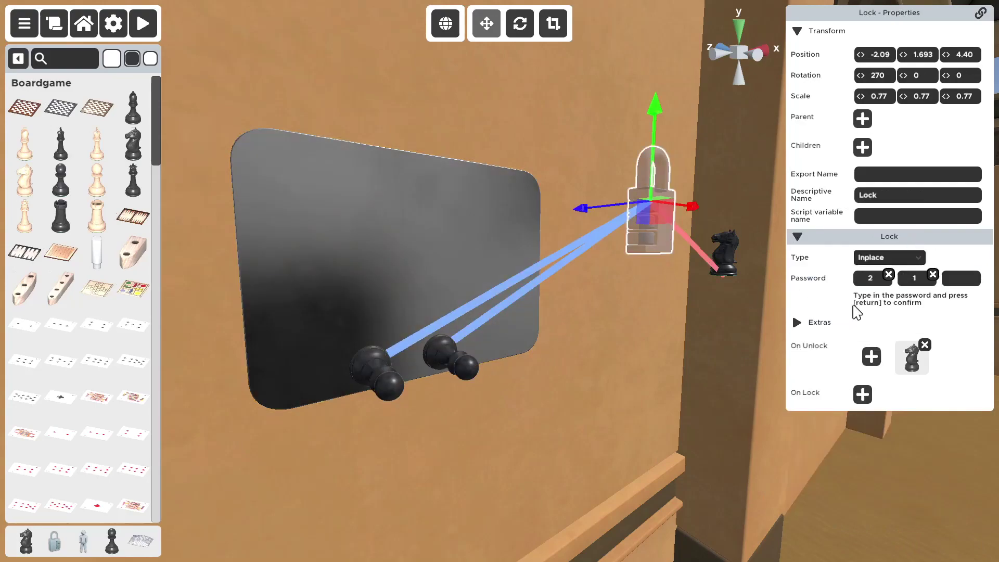
pyautogui.click(474, 365)
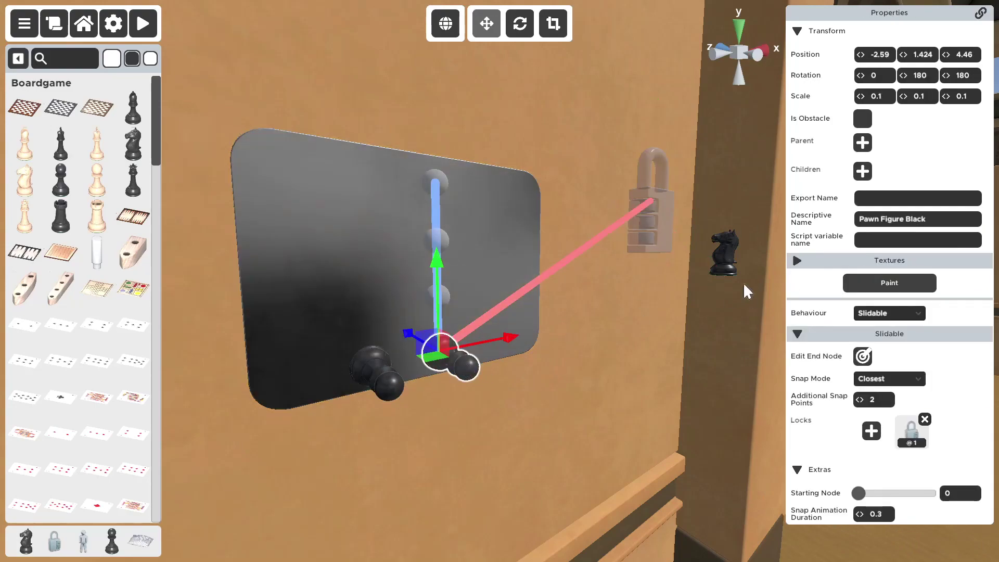
pyautogui.click(662, 249)
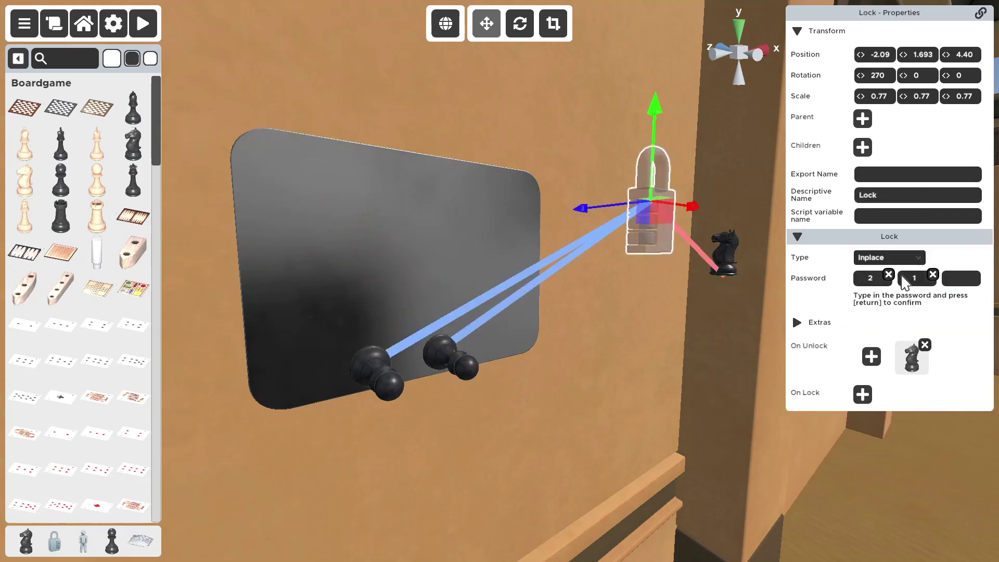
# Select the black knight and inspect its Animation behaviour and its link from the lock
pyautogui.click(734, 270)
pyautogui.moveTo(713, 250); pyautogui.dragTo(627, 312, button='right')
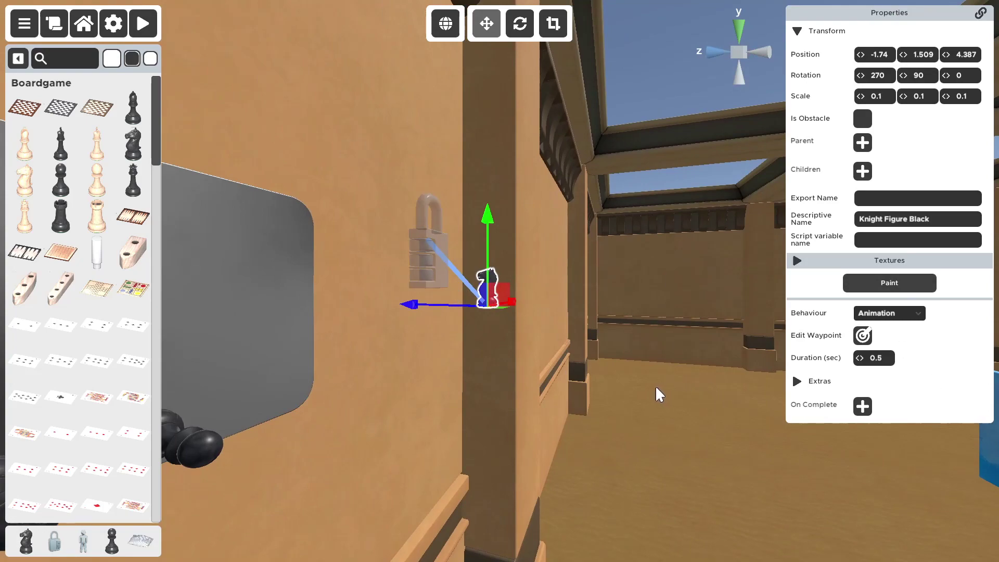
pyautogui.moveTo(655, 385); pyautogui.dragTo(582, 408, button='right')
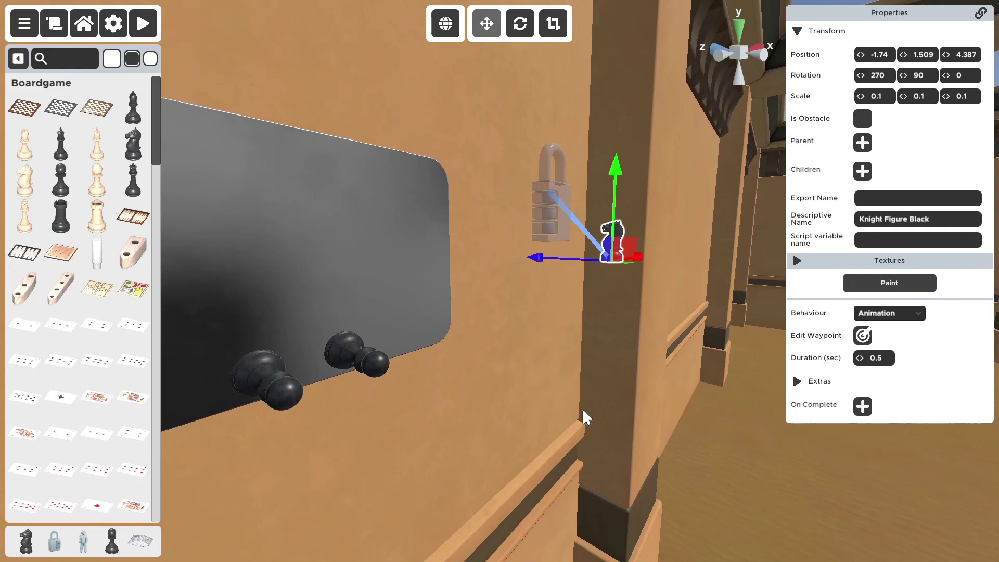